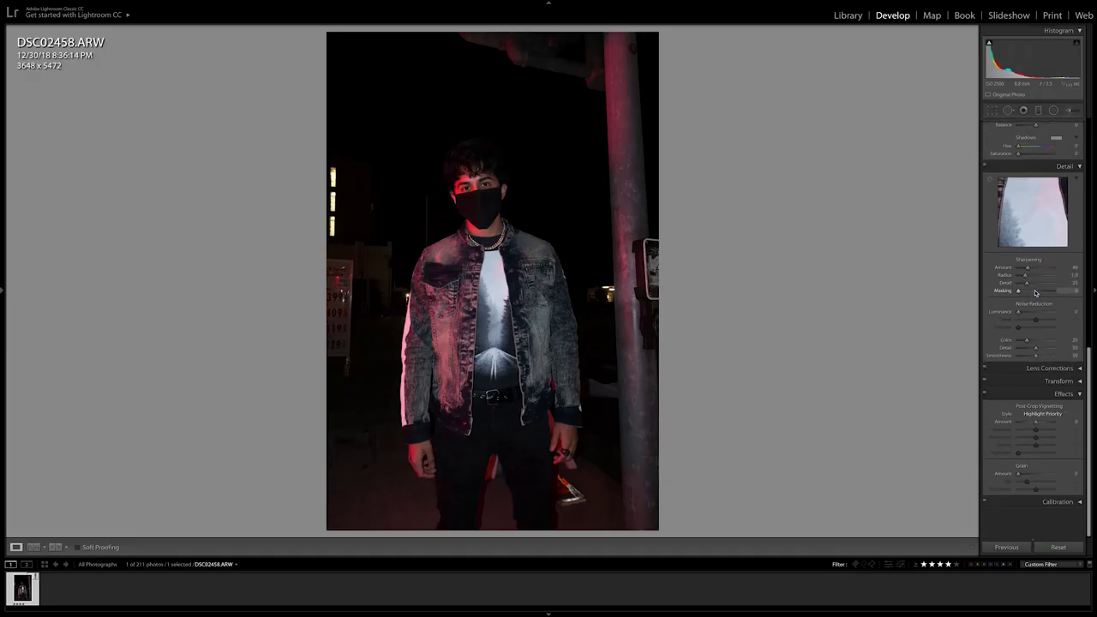
# Set the grain amount to 25 and the luminance noise reduction to 21 for DSC02458.ARW
pyautogui.scroll(1, 1033, 291)
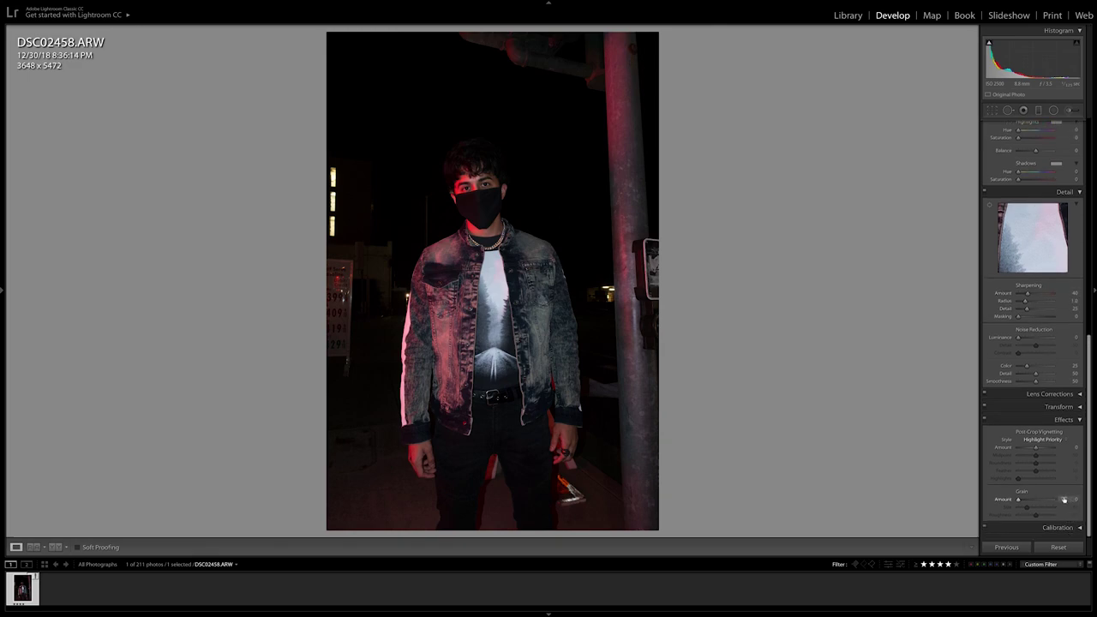
pyautogui.moveTo(1064, 500); pyautogui.dragTo(1072, 500)
pyautogui.moveTo(1064, 337); pyautogui.dragTo(1064, 337)
pyautogui.click(1064, 337)
pyautogui.write('13')
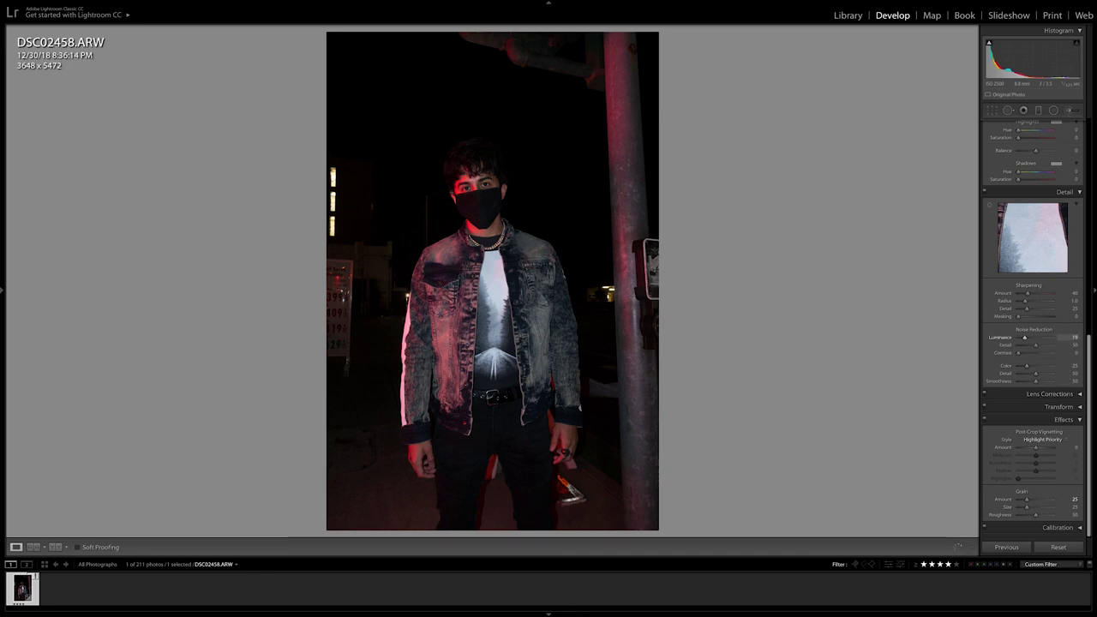
pyautogui.press('Return')
pyautogui.scroll(3, 1035, 439)
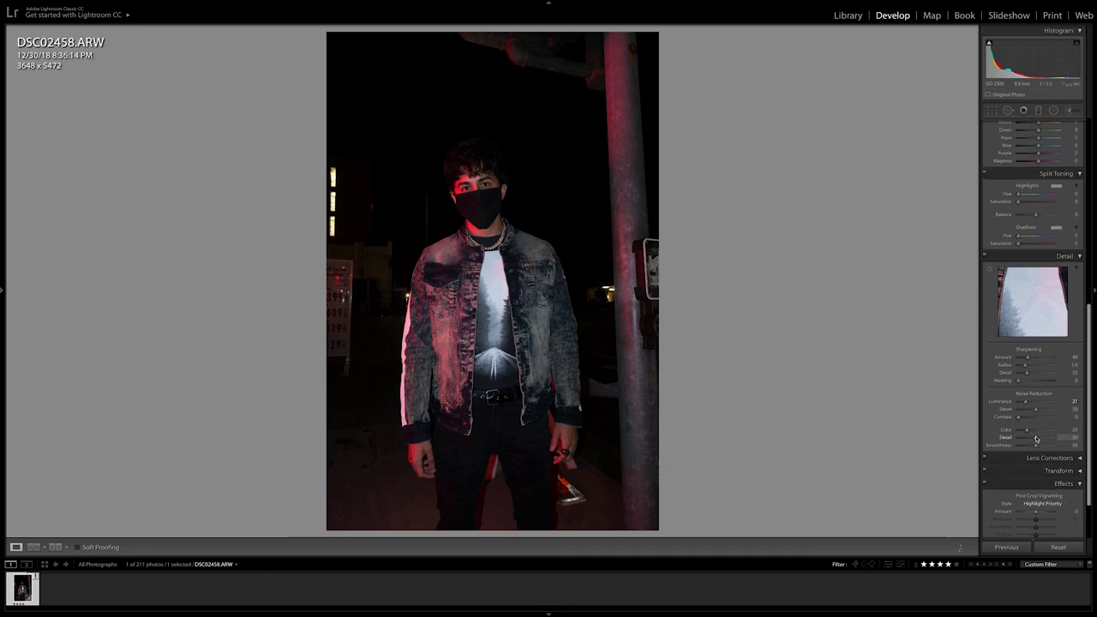
# Shape the RGB point curve with blacks lifted to about 12%, darkened shadows and slightly raised midtones
pyautogui.scroll(5, 1036, 439)
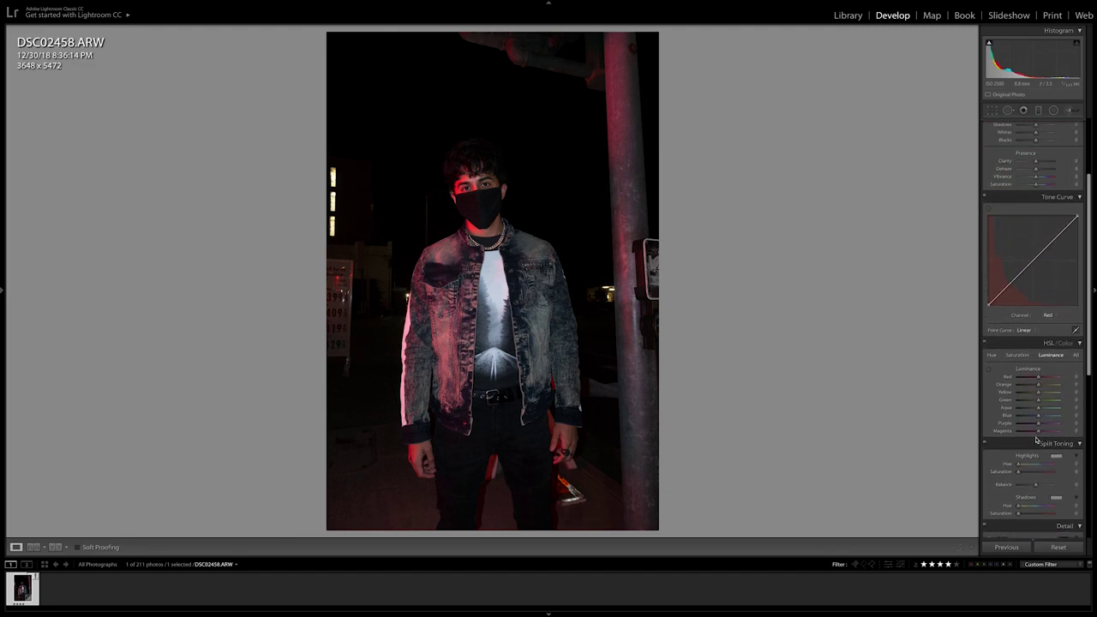
pyautogui.click(1075, 330)
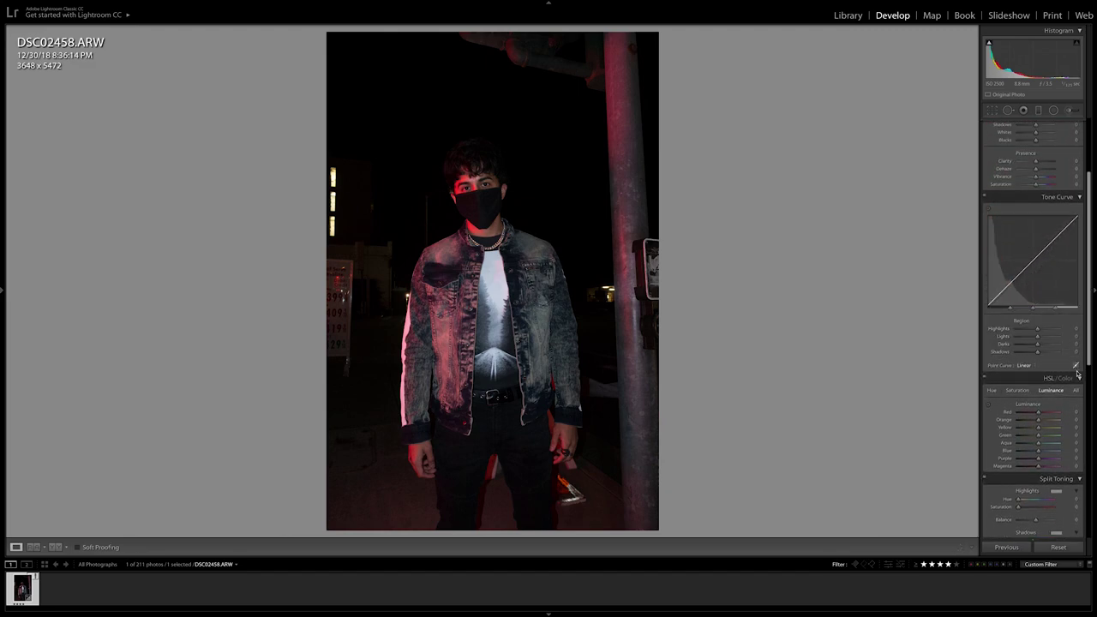
pyautogui.click(1075, 374)
pyautogui.click(1047, 315)
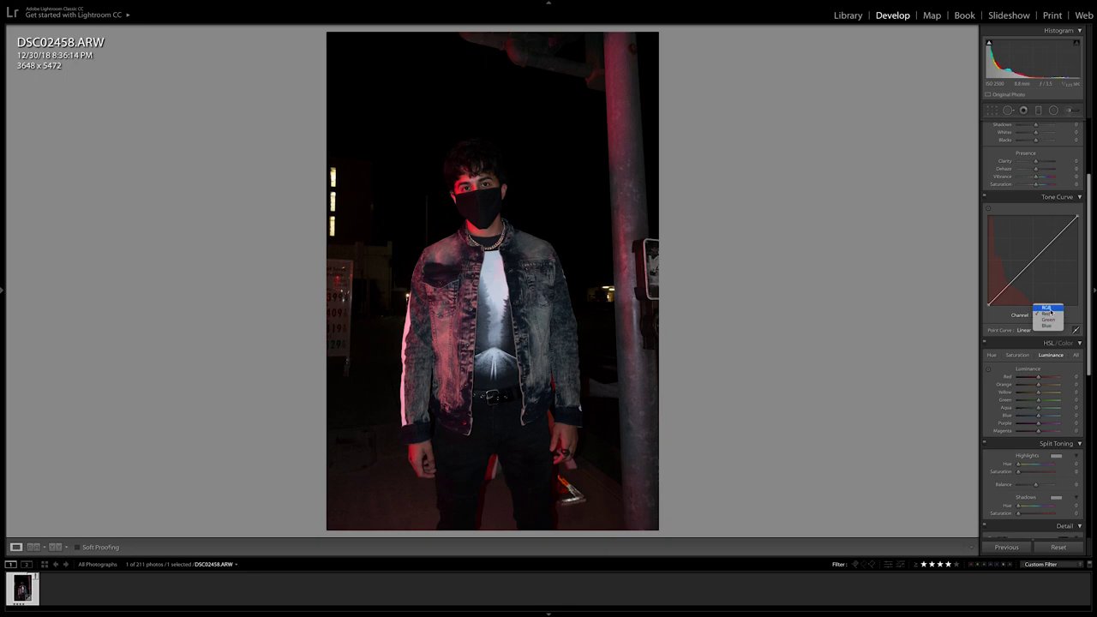
pyautogui.click(1048, 308)
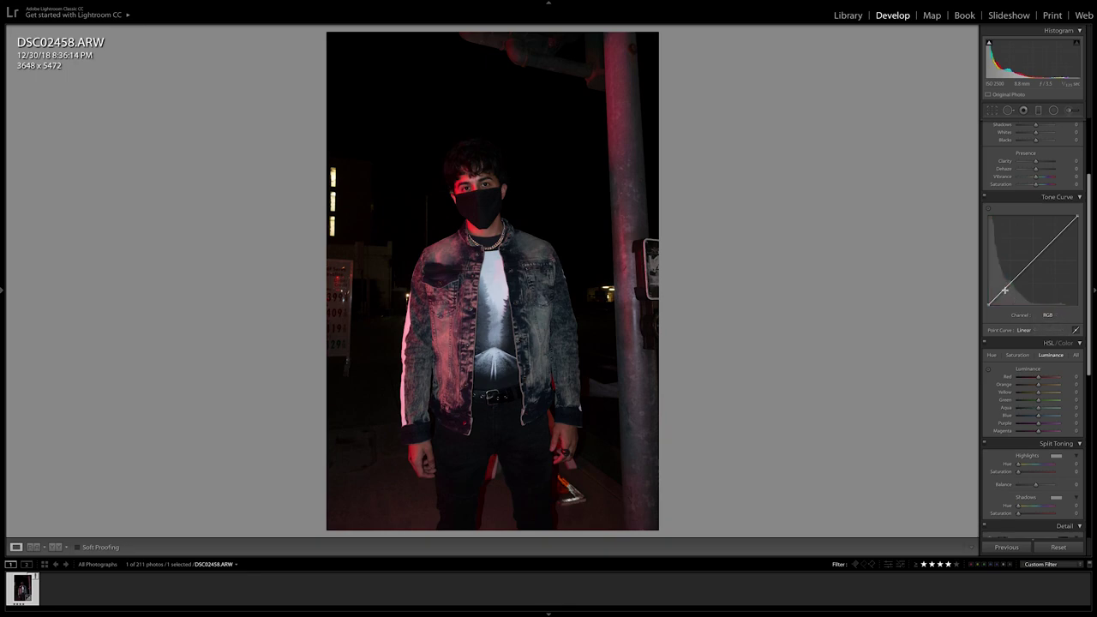
pyautogui.moveTo(1004, 290)
pyautogui.mouseDown()
pyautogui.moveTo(988, 305)
pyautogui.moveTo(987, 294)
pyautogui.mouseUp()
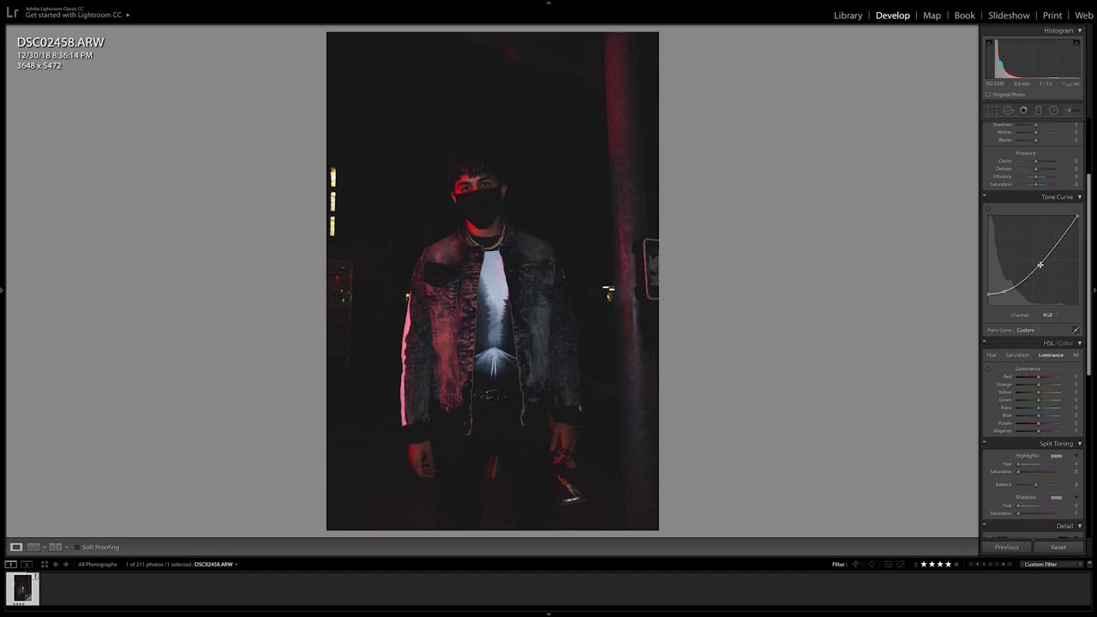
pyautogui.moveTo(1043, 260); pyautogui.dragTo(1041, 256)
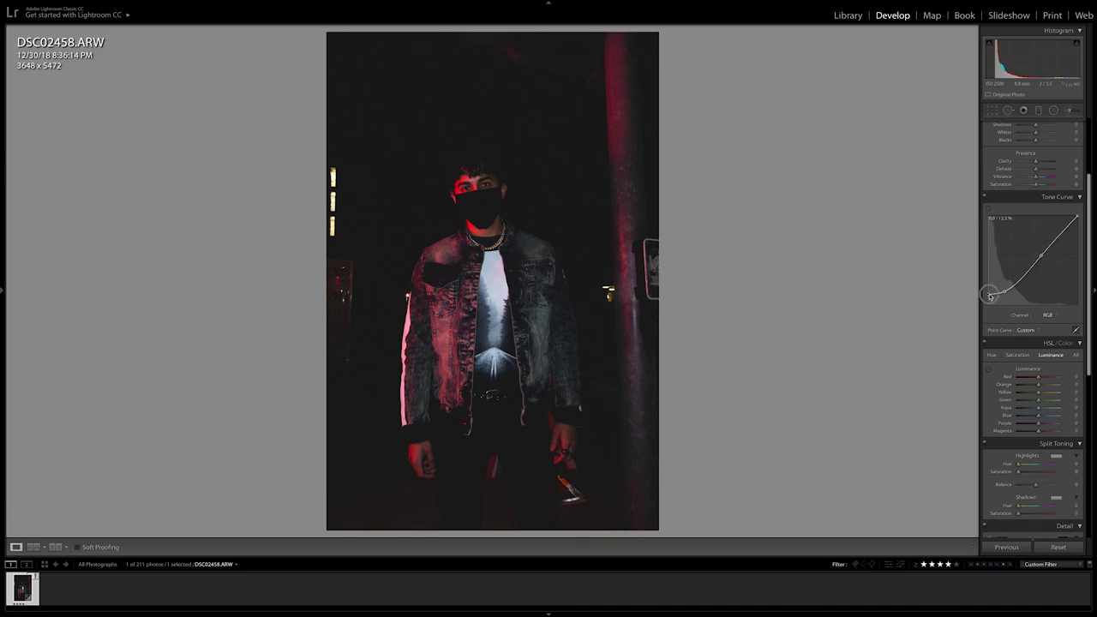
pyautogui.hotkey('ctrl', 'z')
# Add a midpoint to the Red channel of the tone curve and pull it very slightly down
pyautogui.click(1048, 315)
pyautogui.click(1046, 320)
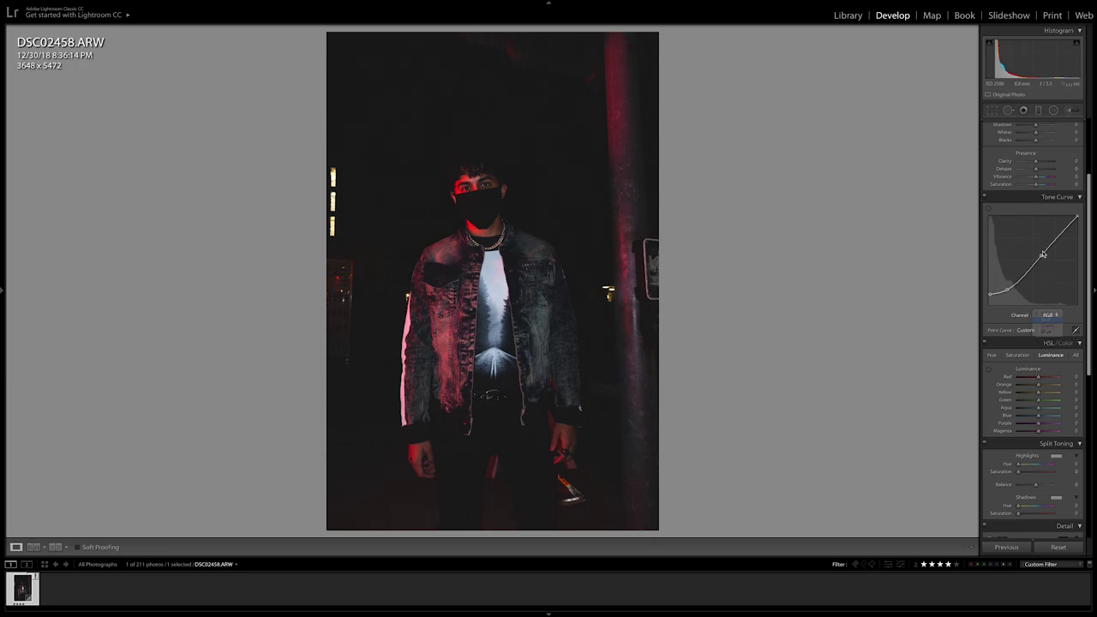
pyautogui.moveTo(1032, 261); pyautogui.dragTo(1032, 262)
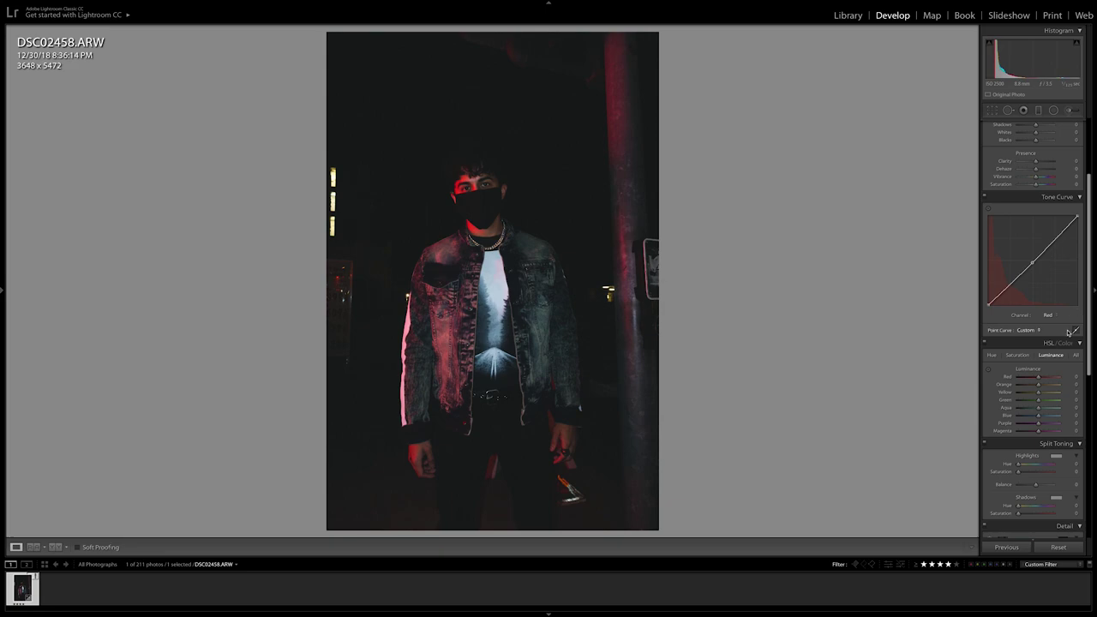
# Lower the Blue channel curve slightly, with points at about 48.6/46.7% in the midtones and 23.5/20.4% in the shadows
pyautogui.click(1047, 314)
pyautogui.click(1046, 326)
pyautogui.click(1031, 264)
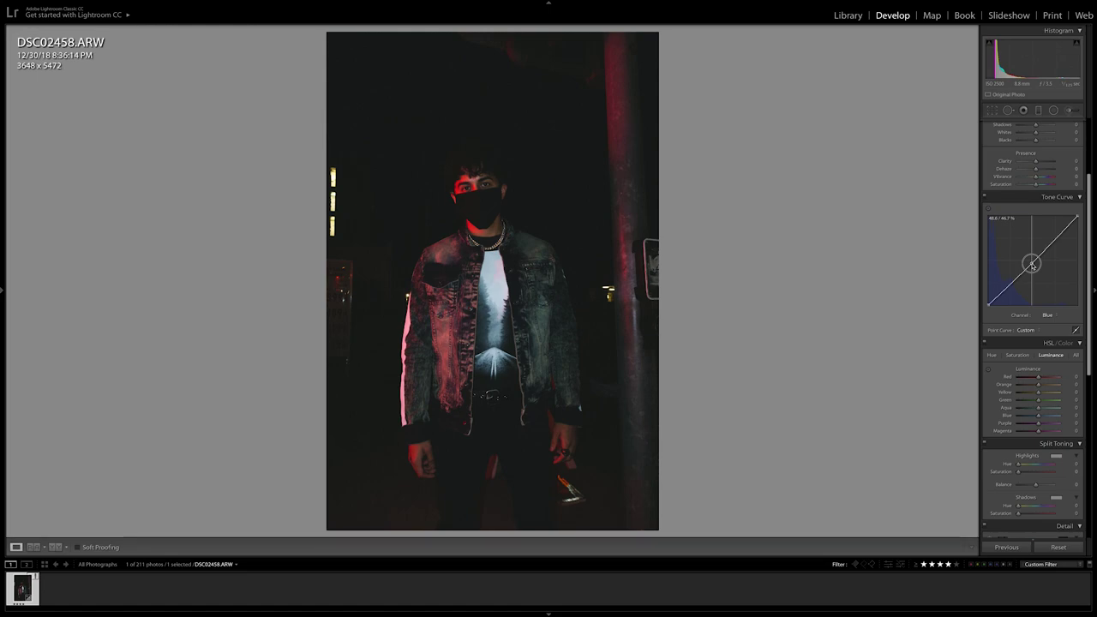
pyautogui.moveTo(1009, 286); pyautogui.dragTo(1009, 289)
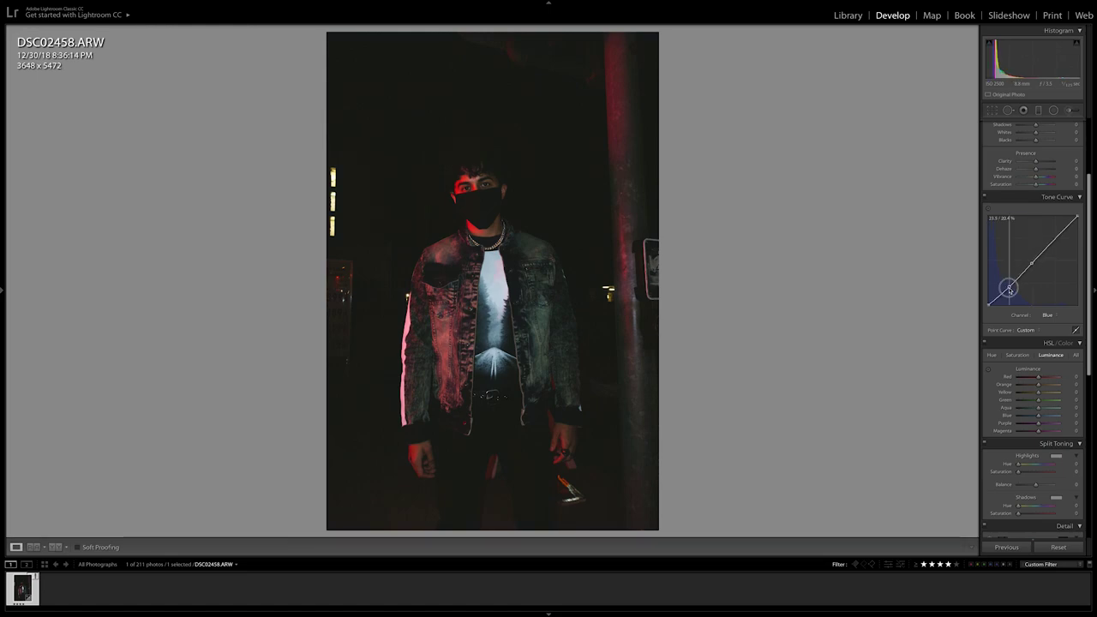
pyautogui.moveTo(1009, 290); pyautogui.dragTo(1009, 288)
# Set contrast to -18, highlights to -7, shadows to +35, whites to +19, blacks to +6 and clarity to +3
pyautogui.scroll(4, 1052, 266)
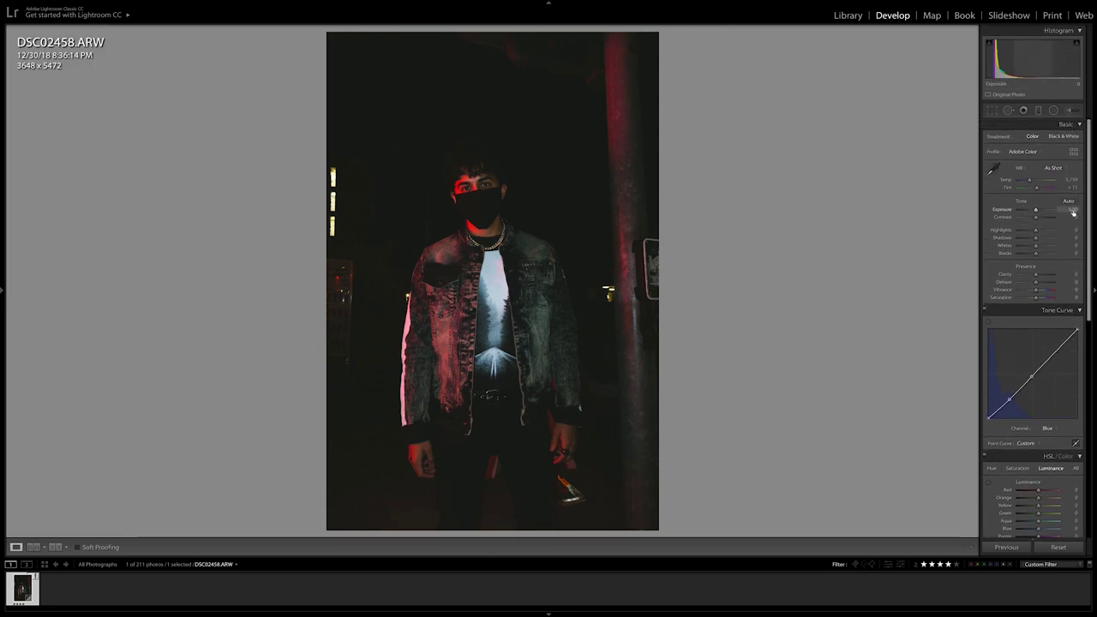
pyautogui.moveTo(1073, 217); pyautogui.dragTo(1077, 238)
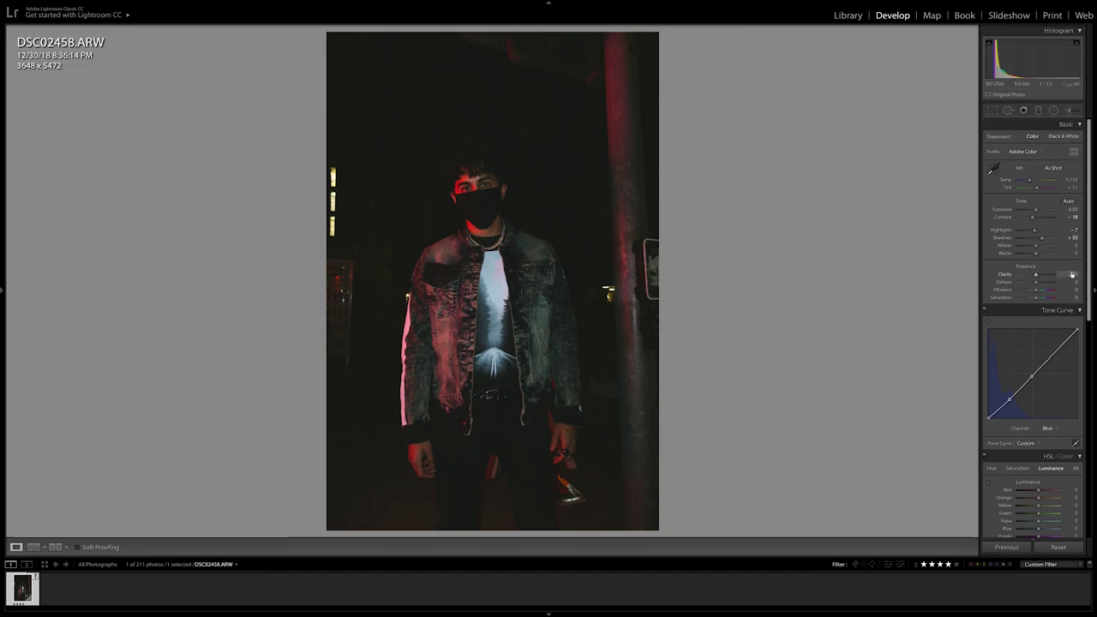
pyautogui.moveTo(1073, 245); pyautogui.dragTo(1080, 245)
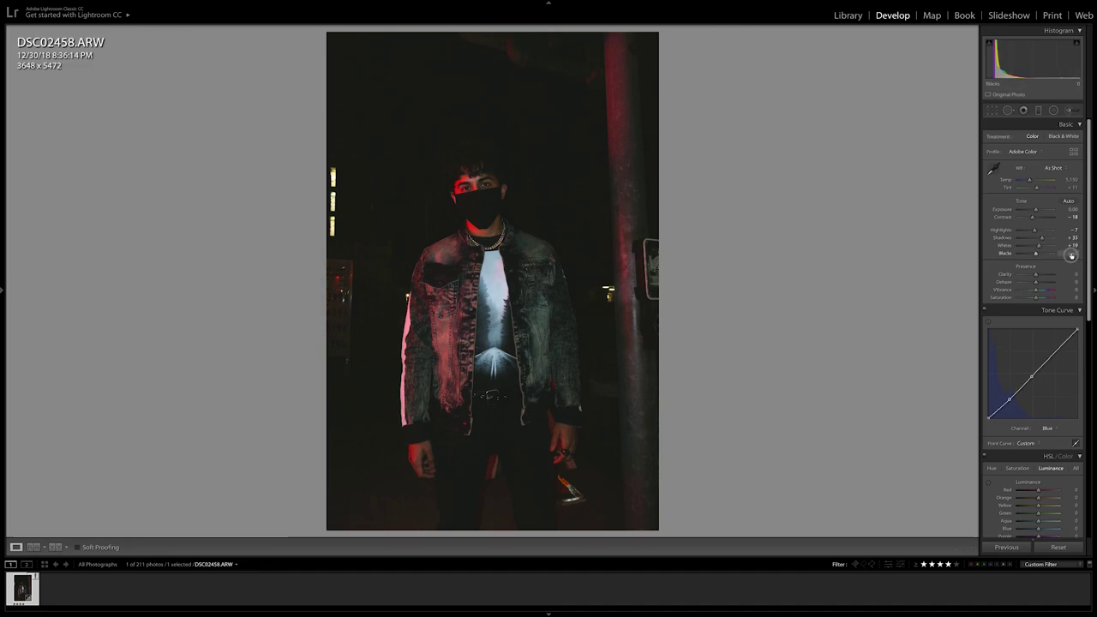
pyautogui.moveTo(1070, 254); pyautogui.dragTo(1075, 253)
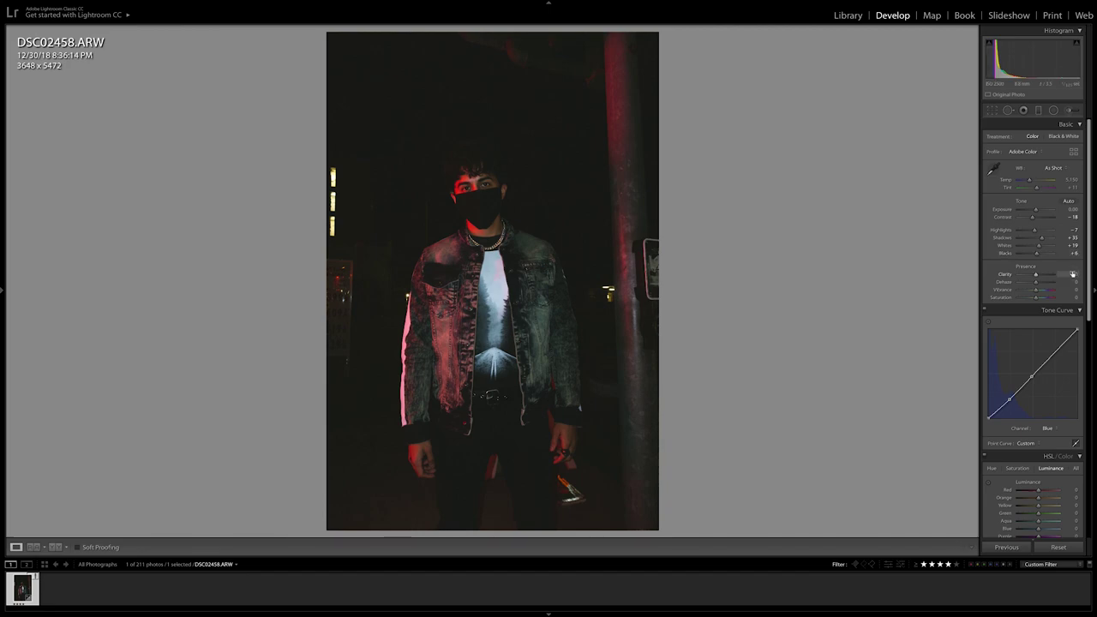
pyautogui.moveTo(1035, 278); pyautogui.dragTo(1037, 278)
# Set the orange saturation to +13 in the HSL adjustments
pyautogui.scroll(-3, 1019, 333)
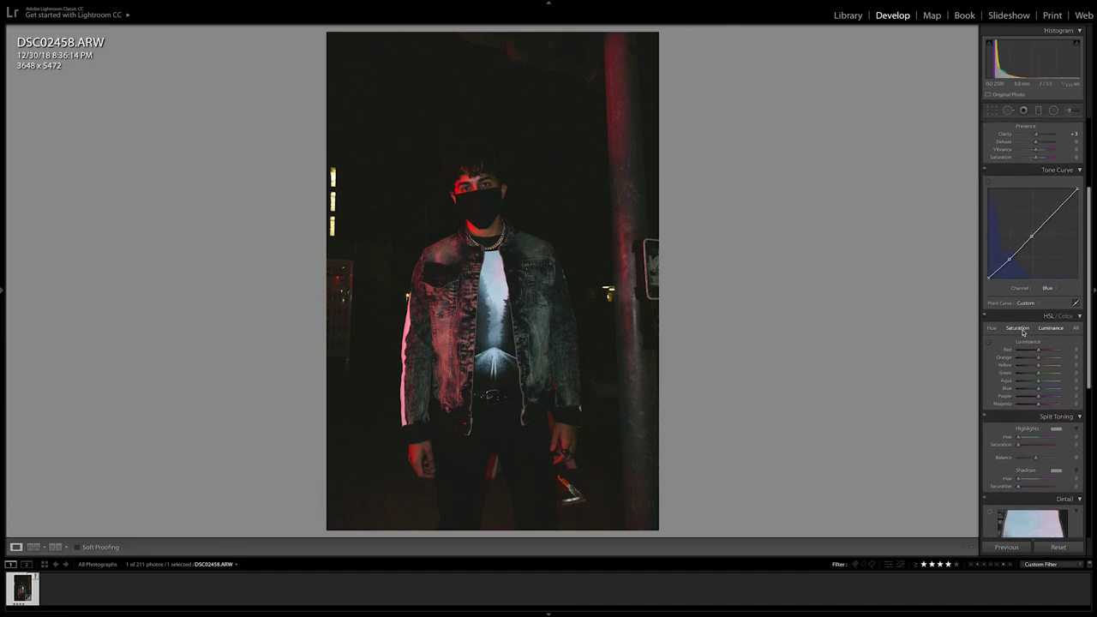
pyautogui.click(1017, 328)
pyautogui.scroll(-1, 1041, 334)
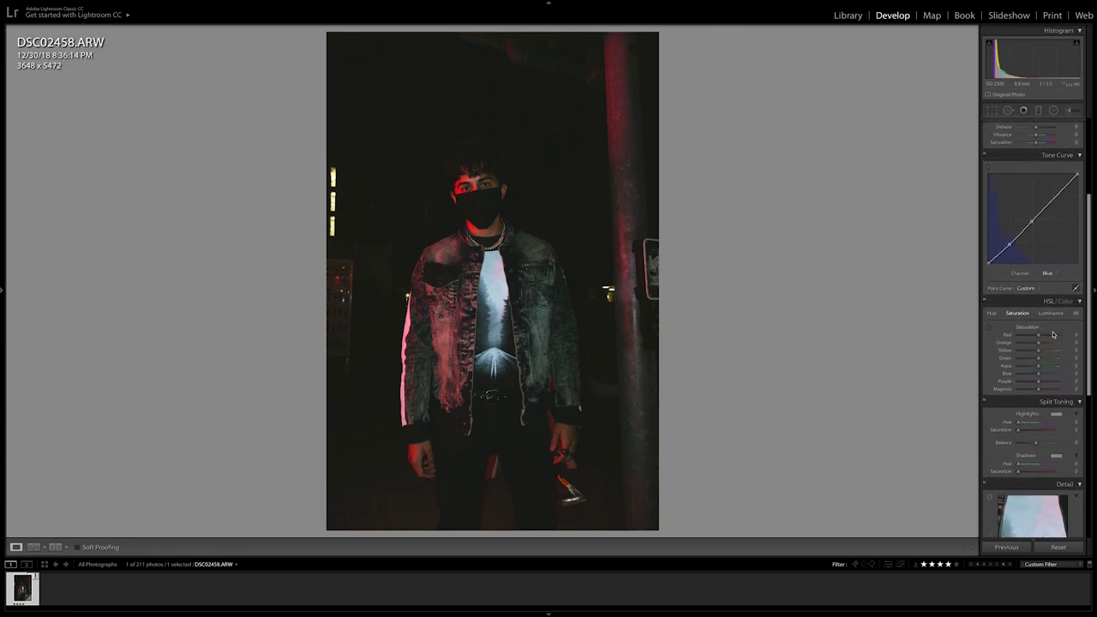
pyautogui.scroll(-1, 1052, 335)
pyautogui.moveTo(1071, 323); pyautogui.dragTo(1077, 323)
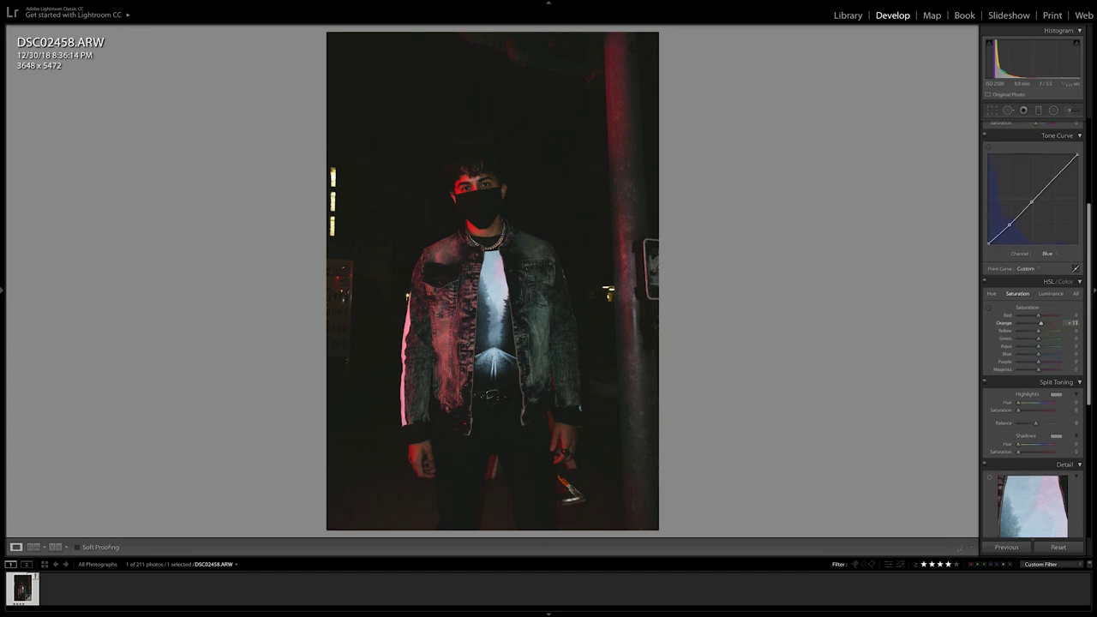
# Set the HSL luminance of red to +40 and of orange to +25
pyautogui.click(1051, 293)
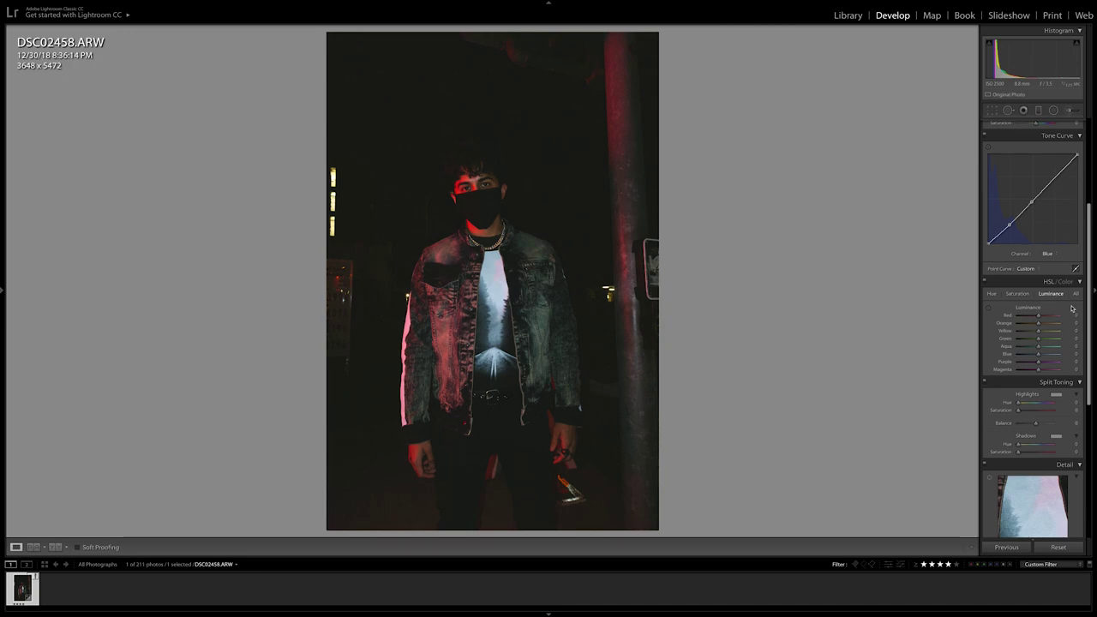
pyautogui.click(1074, 314)
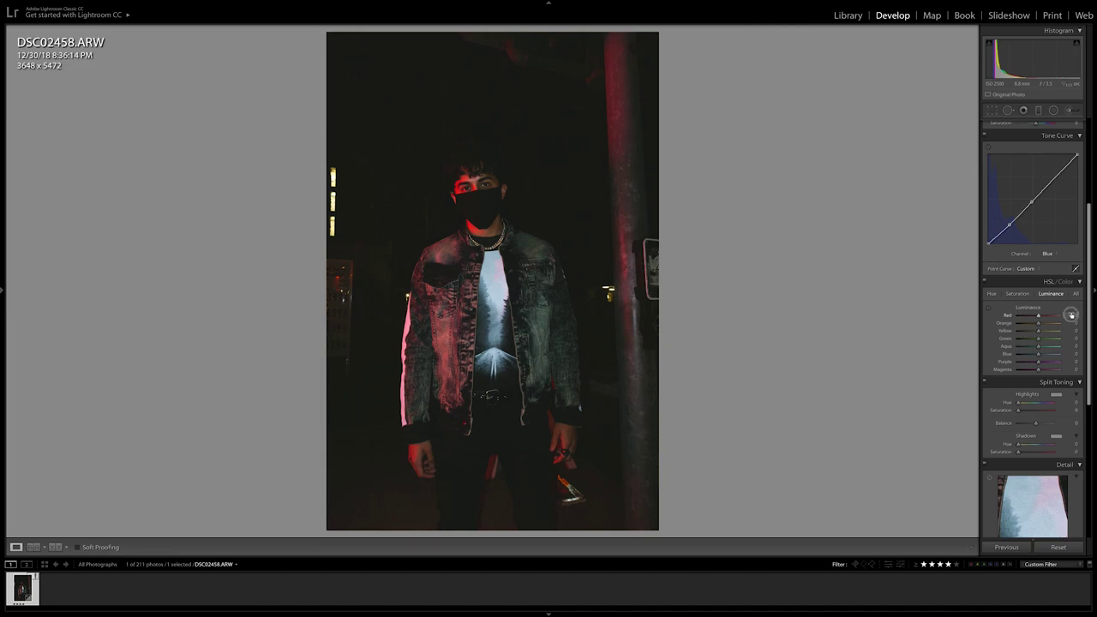
pyautogui.write('40')
pyautogui.press('Return')
pyautogui.scroll(-1, 1069, 322)
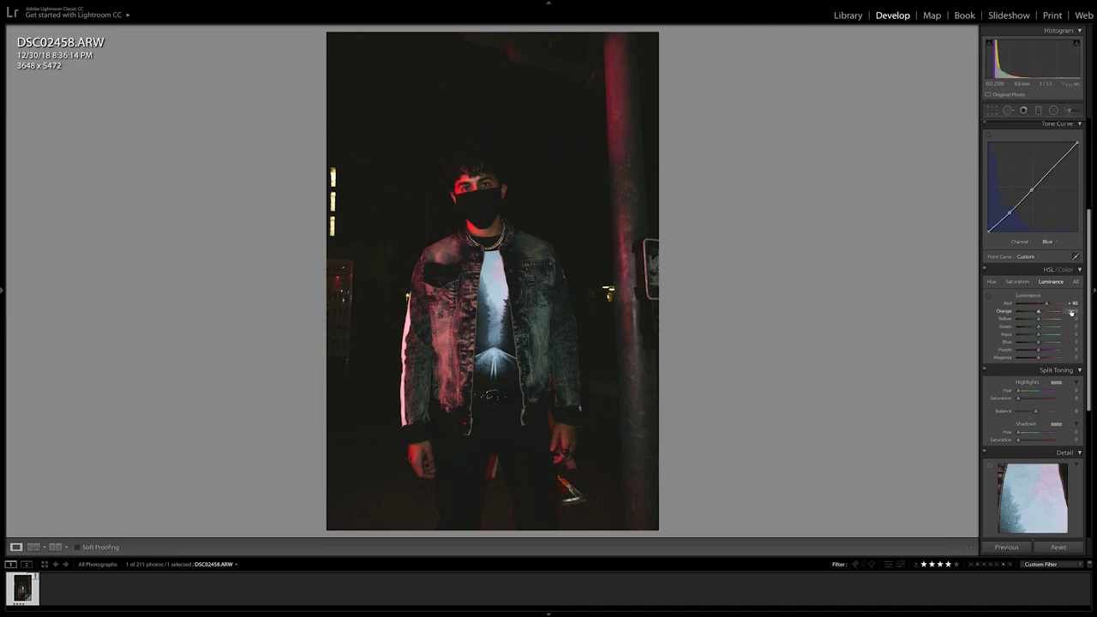
pyautogui.click(1072, 310)
pyautogui.write('25')
pyautogui.press('Return')
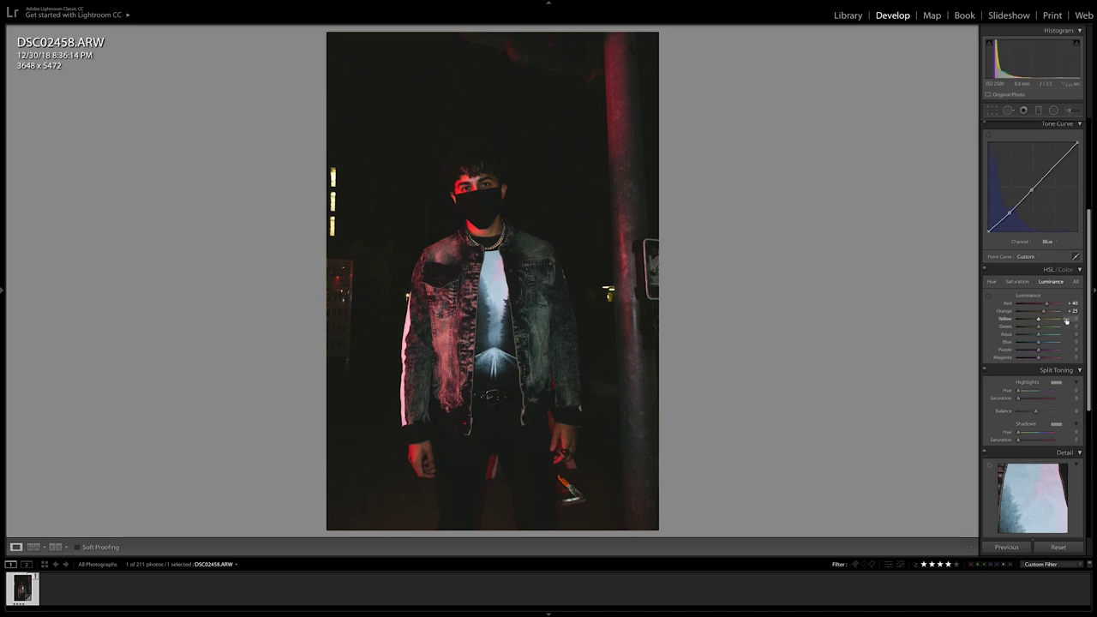
# Set the luminance of yellow to +31, green to -4, aqua to +2, purple to +3 and magenta to +15
pyautogui.moveTo(1065, 319); pyautogui.dragTo(1075, 319)
pyautogui.moveTo(1073, 327); pyautogui.dragTo(1069, 326)
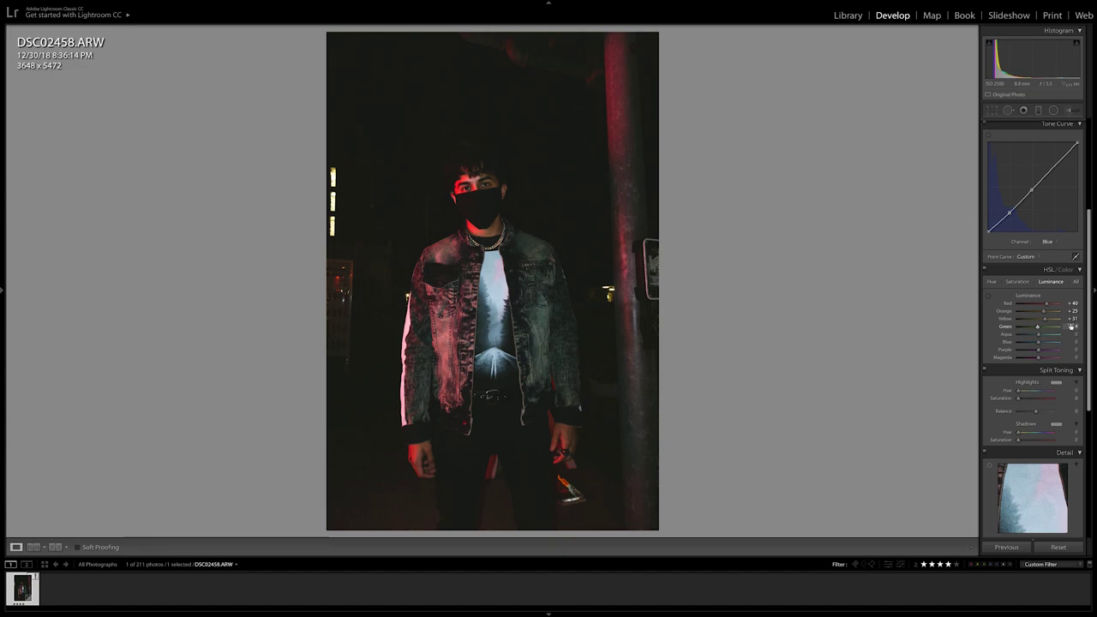
pyautogui.click(1070, 334)
pyautogui.moveTo(1071, 341); pyautogui.dragTo(1050, 344)
pyautogui.moveTo(1069, 350); pyautogui.dragTo(1073, 349)
pyautogui.write('27')
pyautogui.press('Return')
# Set the split toning shadows to hue 36 and saturation 5, and compare the photo with split toning off and on
pyautogui.moveTo(1018, 433); pyautogui.dragTo(1022, 435)
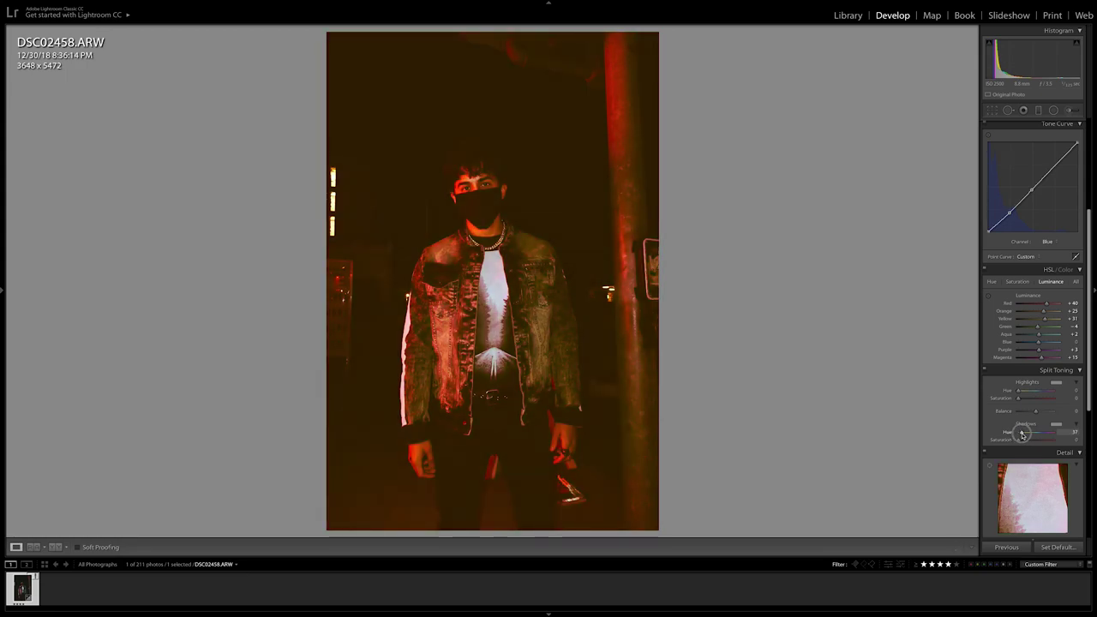
pyautogui.moveTo(1021, 434); pyautogui.dragTo(1020, 434)
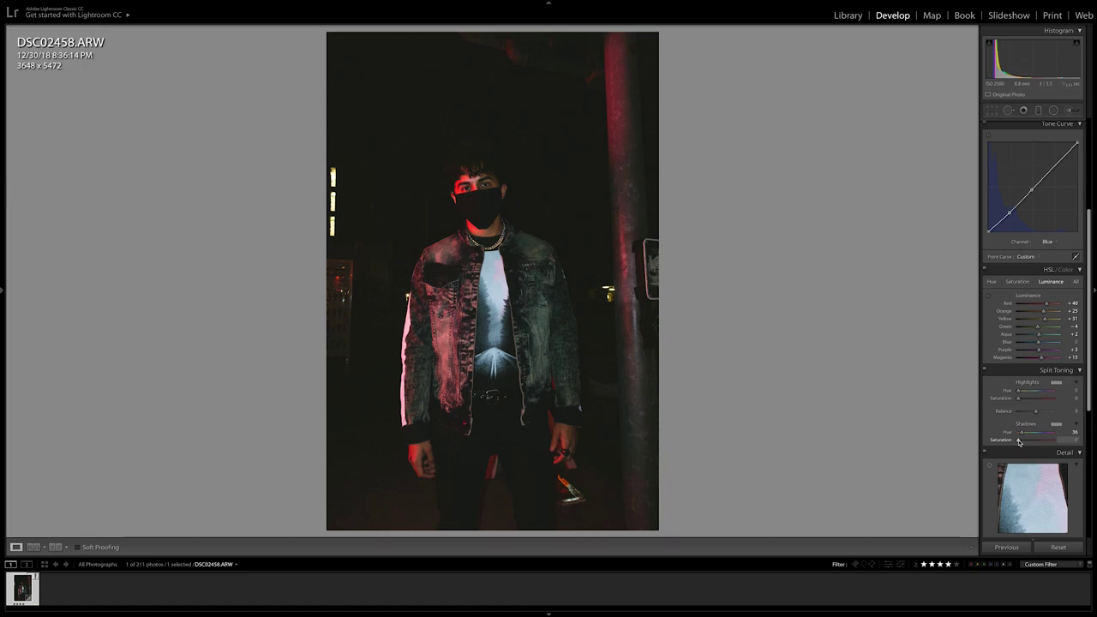
pyautogui.moveTo(1019, 441); pyautogui.dragTo(1021, 441)
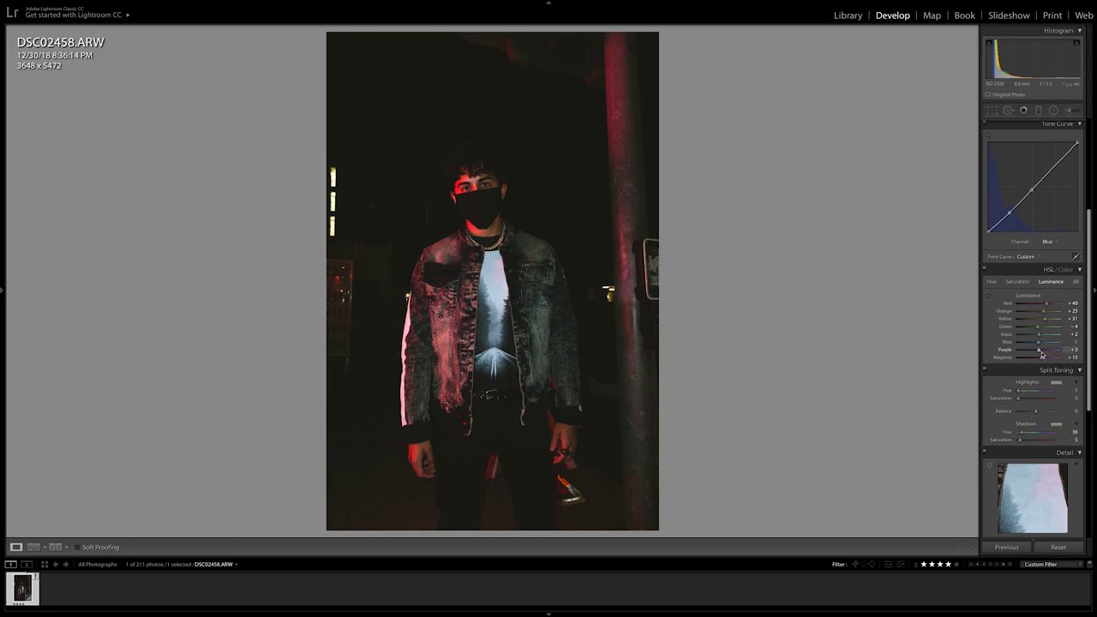
pyautogui.click(985, 371)
pyautogui.click(985, 371)
pyautogui.click(985, 372)
pyautogui.click(985, 371)
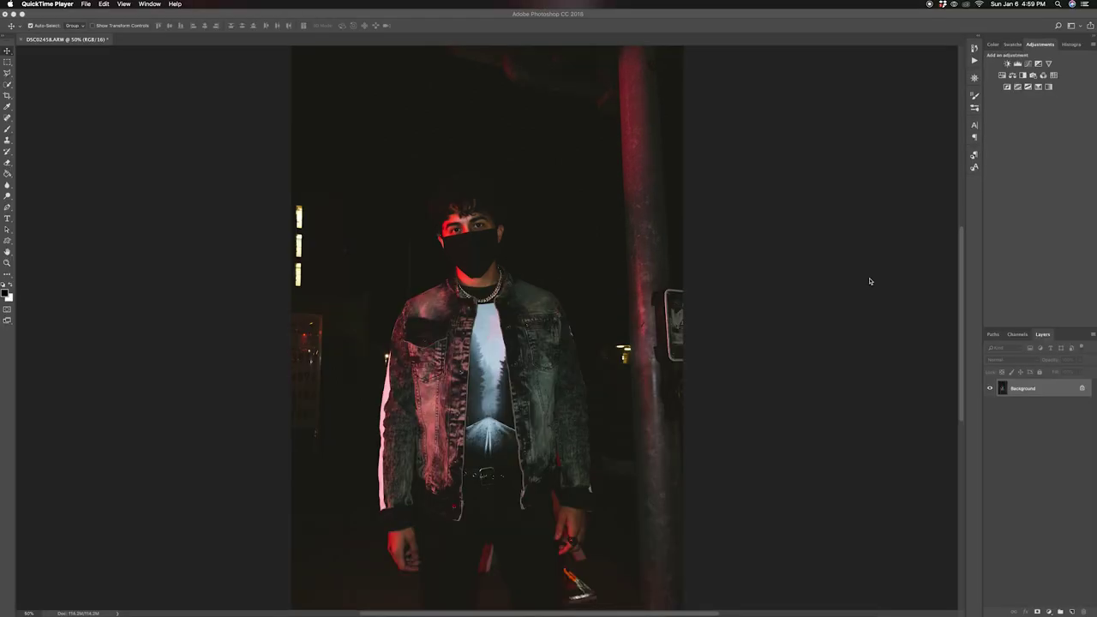
# In Photoshop, add a Curves adjustment layer with black output 12 and slightly lowered shadows, and compare the photo without and with it
pyautogui.click(1026, 64)
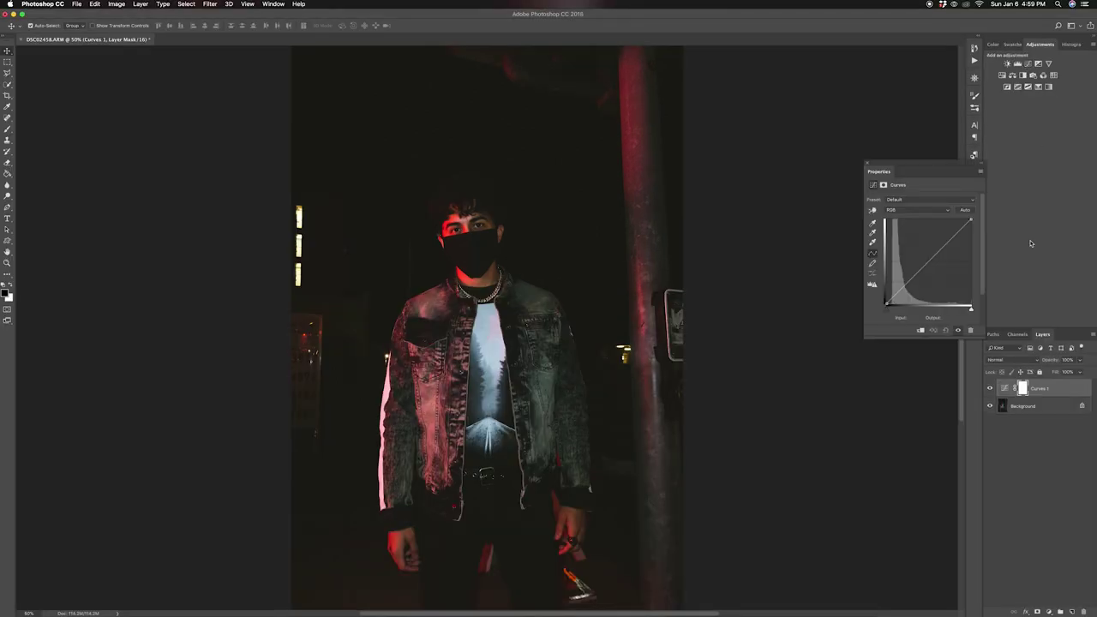
pyautogui.click(903, 287)
pyautogui.moveTo(903, 287); pyautogui.dragTo(901, 288)
pyautogui.click(885, 301)
pyautogui.click(991, 389)
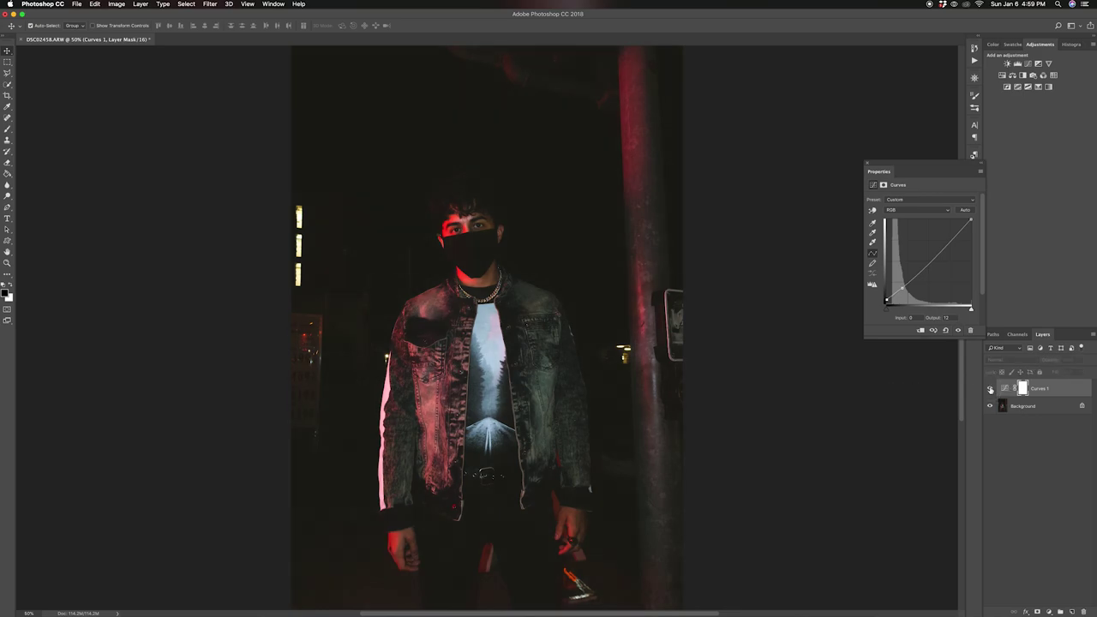
pyautogui.click(991, 389)
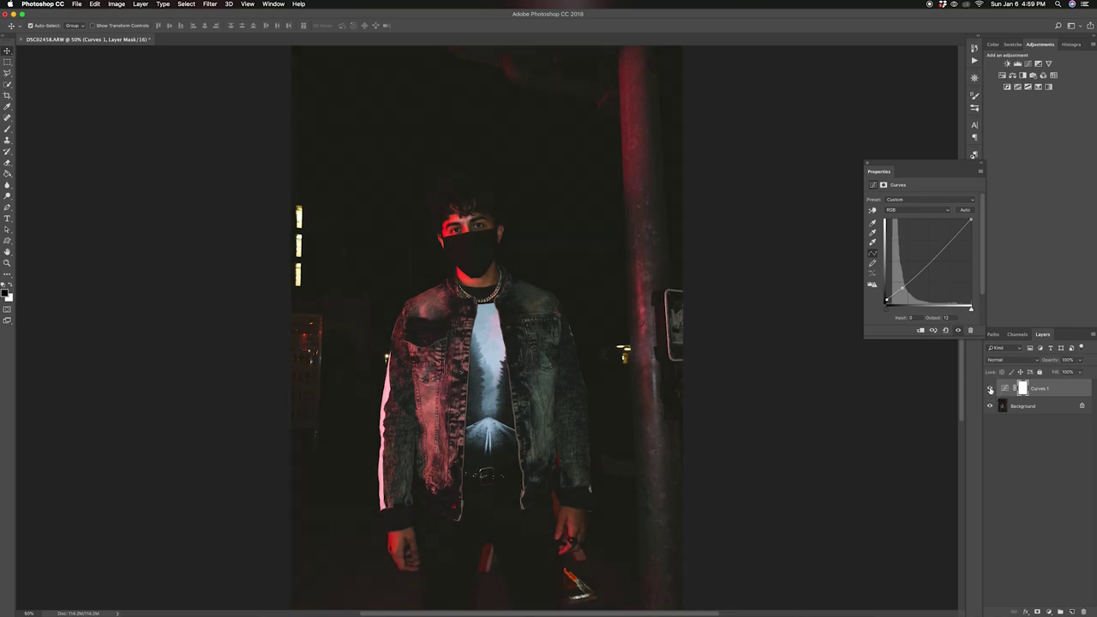
# Add a Selective Color adjustment layer that tunes the cyan and yellow of the Blacks, and toggle its visibility to compare
pyautogui.click(1039, 87)
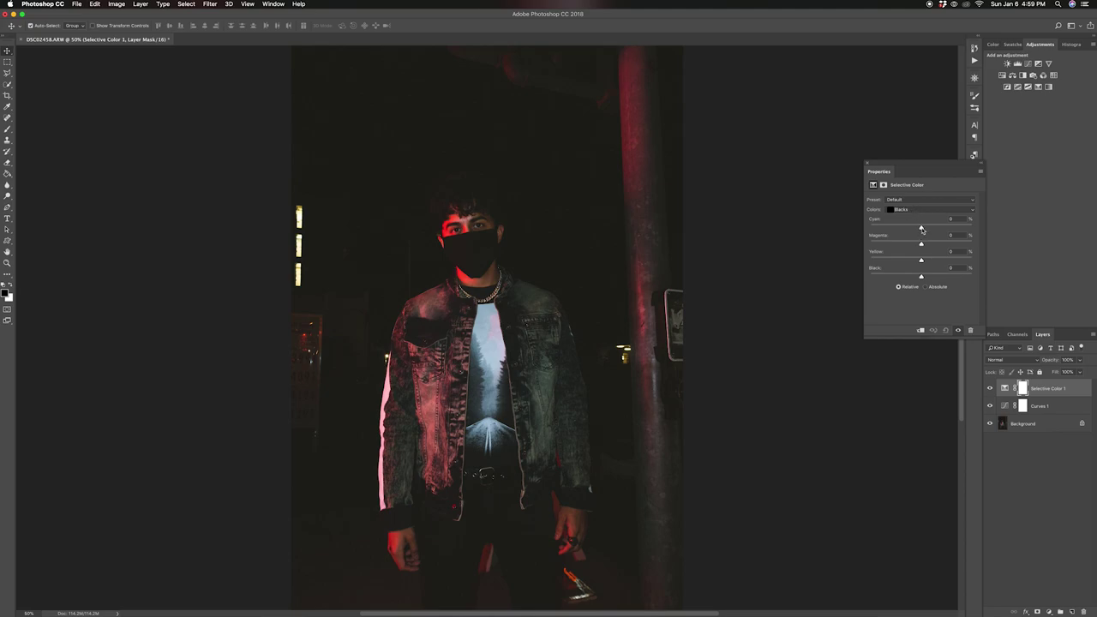
pyautogui.click(921, 229)
pyautogui.moveTo(922, 261); pyautogui.dragTo(924, 261)
pyautogui.click(990, 390)
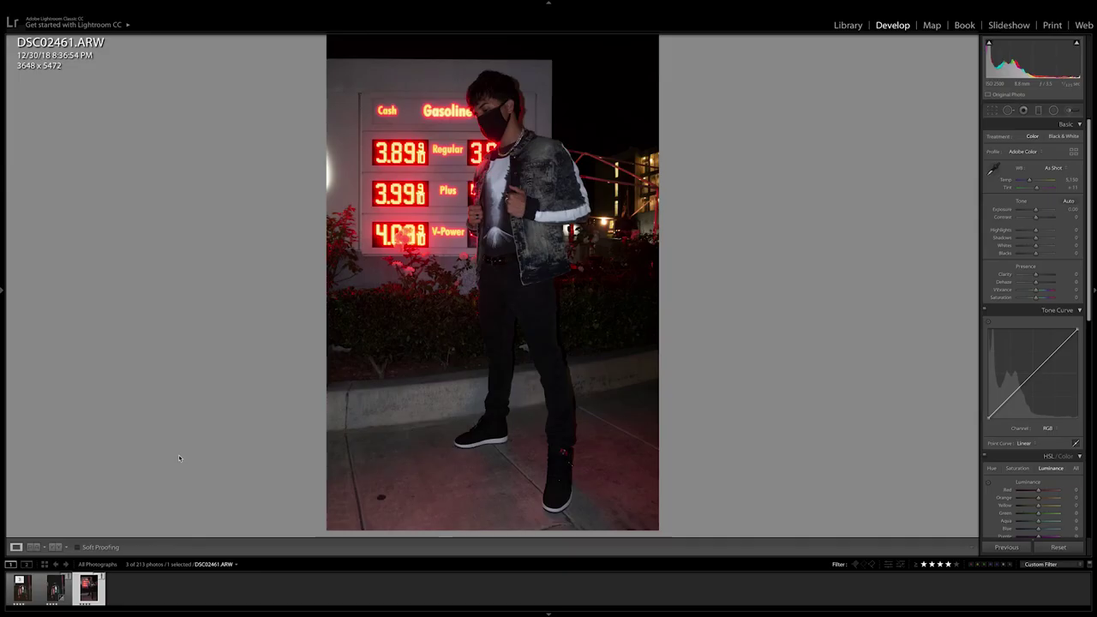
# Back in Lightroom, review the edited DSC02458-Edit-2.tif and go on to the unedited photo DSC02461.ARW
pyautogui.click(22, 590)
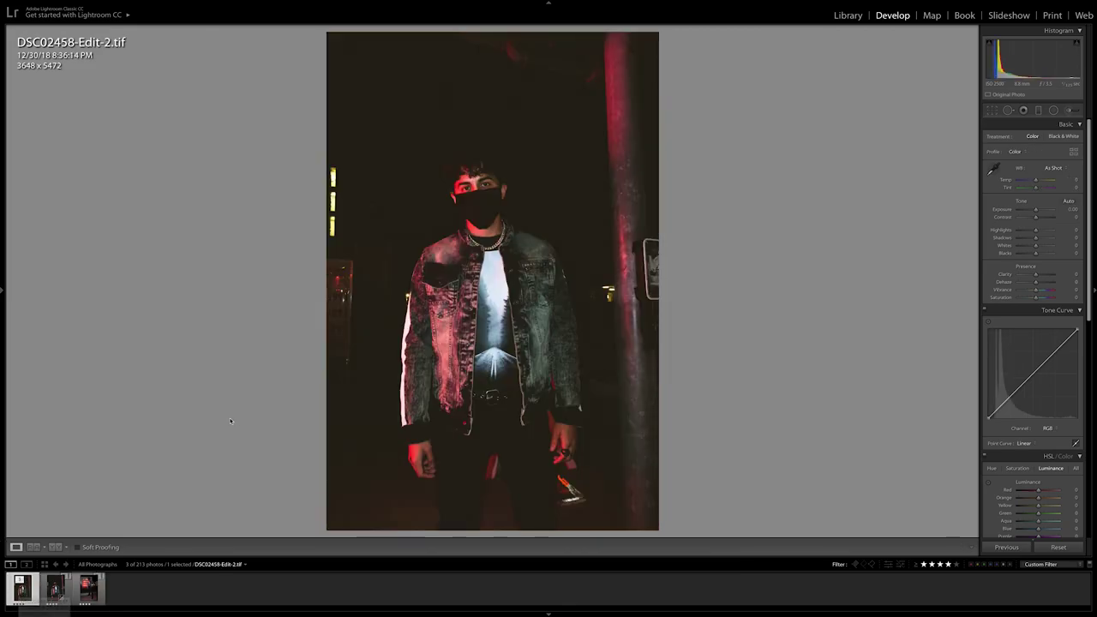
pyautogui.press('Right')
pyautogui.press('Right')
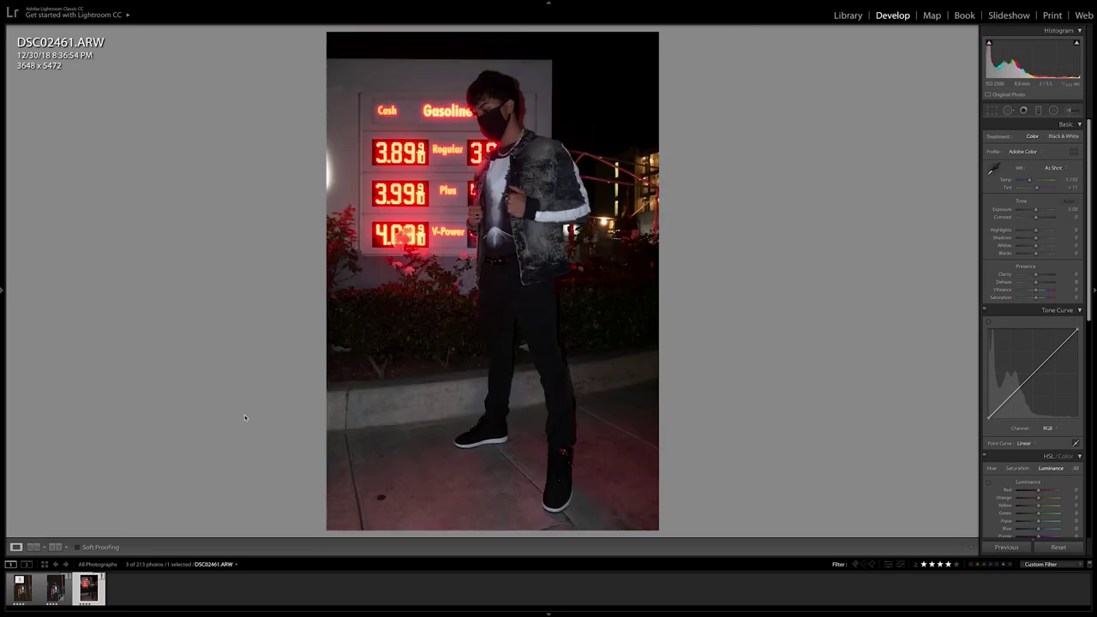
# Synchronize the develop settings of DSC02458.ARW to the unedited photo DSC02461.ARW
pyautogui.keyDown('ctrl'); pyautogui.click(55, 589); pyautogui.keyUp('ctrl')
pyautogui.hotkey('ctrl', 'shift', 's')
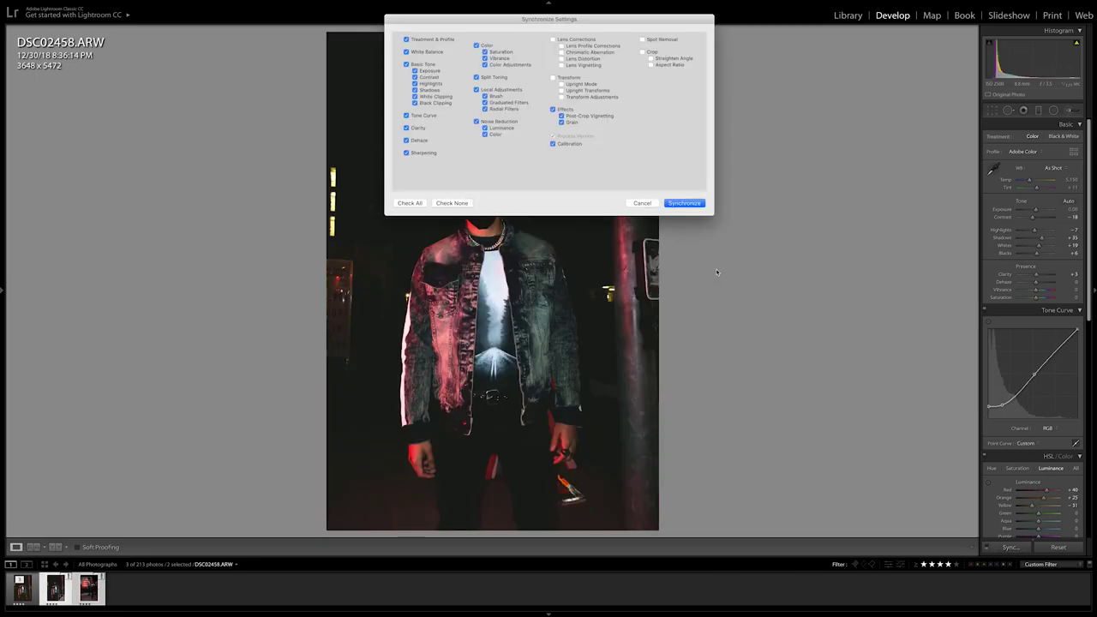
pyautogui.click(684, 202)
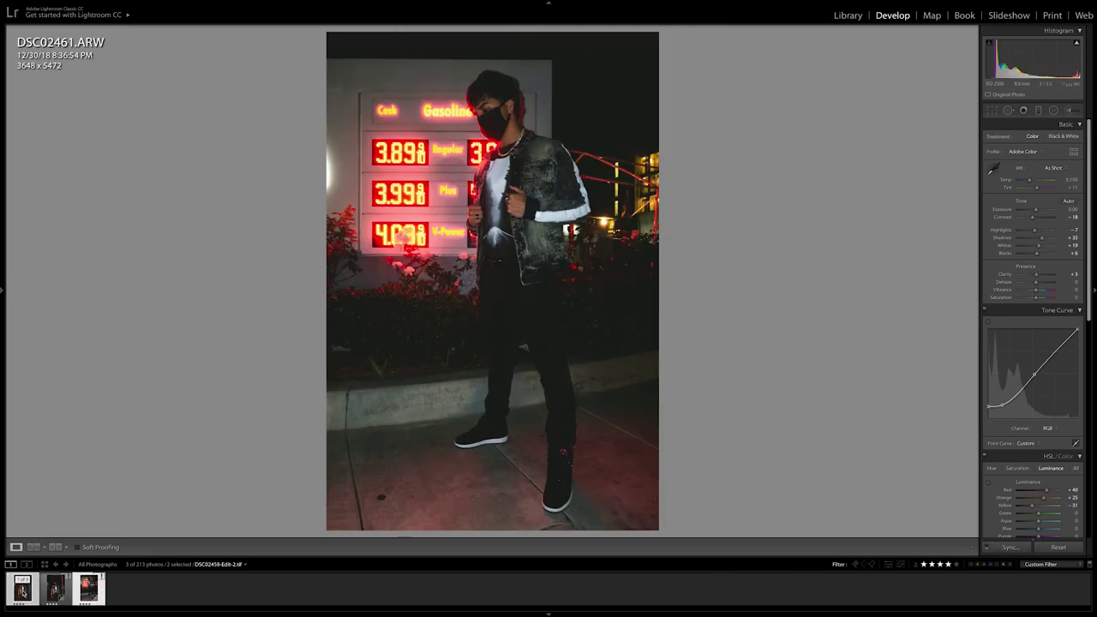
# Open DSC02461.ARW in Photoshop CC 2018 as a copy with Lightroom adjustments
pyautogui.rightClick(25, 585)
pyautogui.moveTo(90, 425)
pyautogui.click(158, 424)
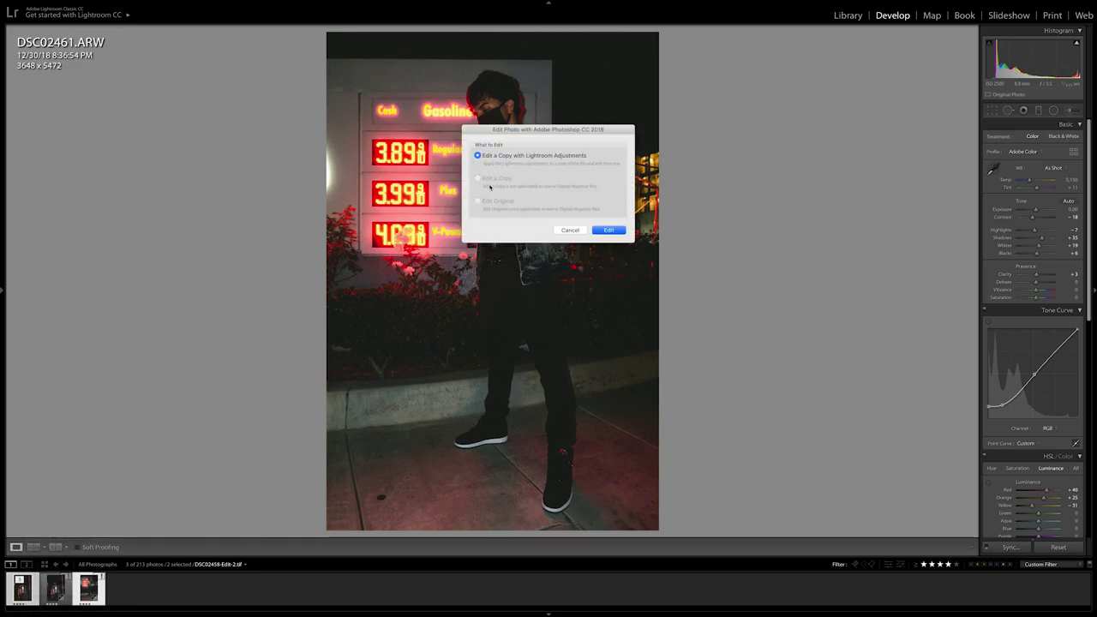
pyautogui.click(609, 230)
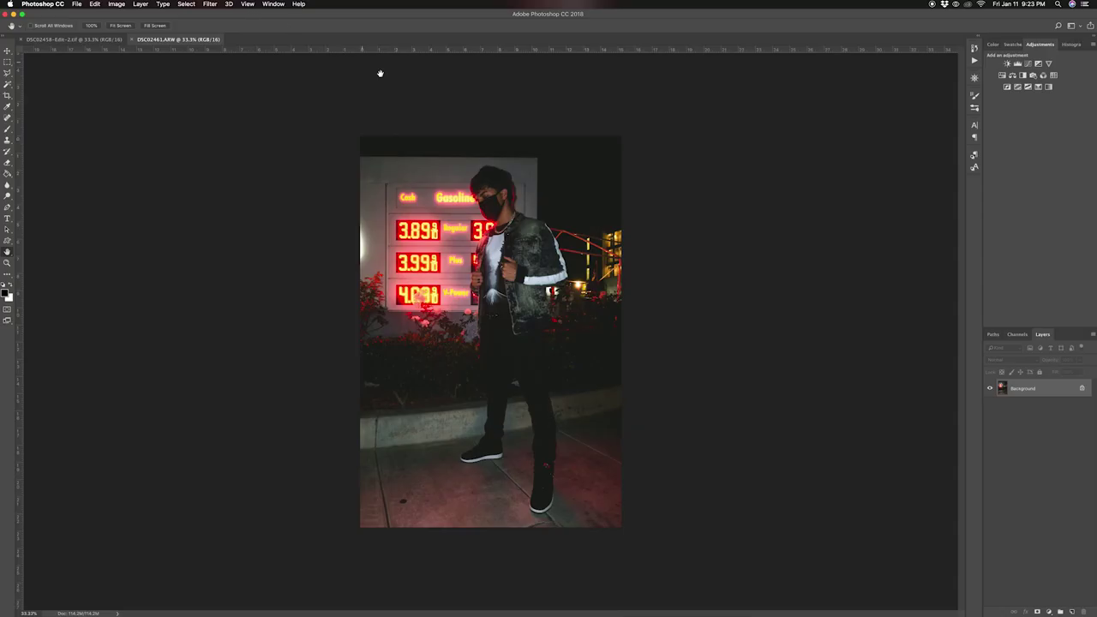
# Create a new document named Collage, 5 by 6 inches at 240 pixels/inch, 16 bit RGB with transparent background
pyautogui.click(78, 5)
pyautogui.click(84, 13)
pyautogui.write('Collage')
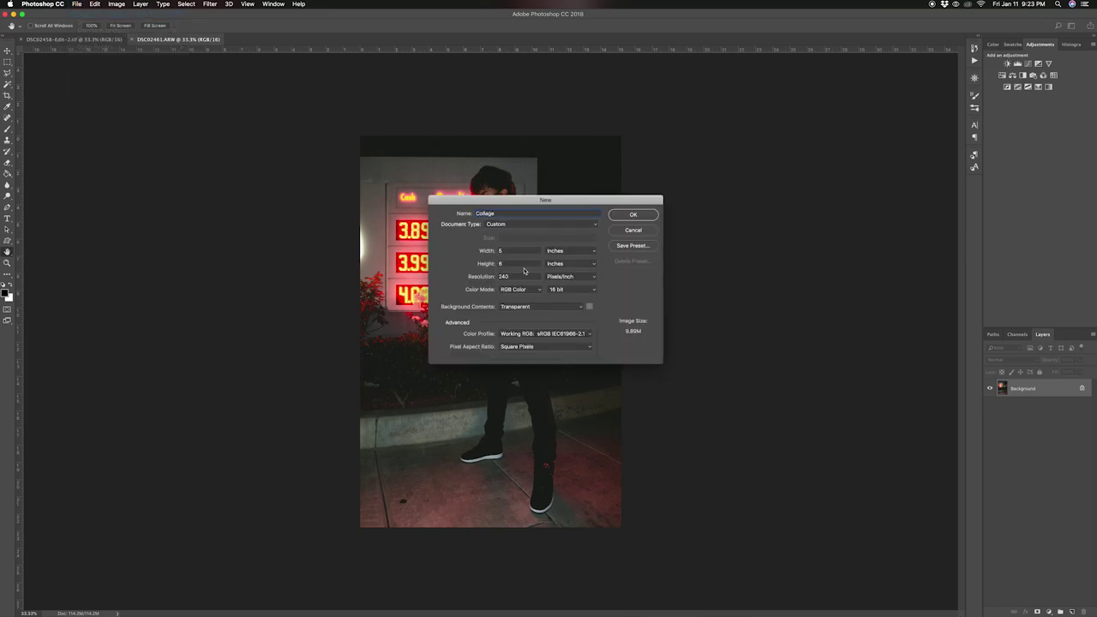
pyautogui.press('Tab')
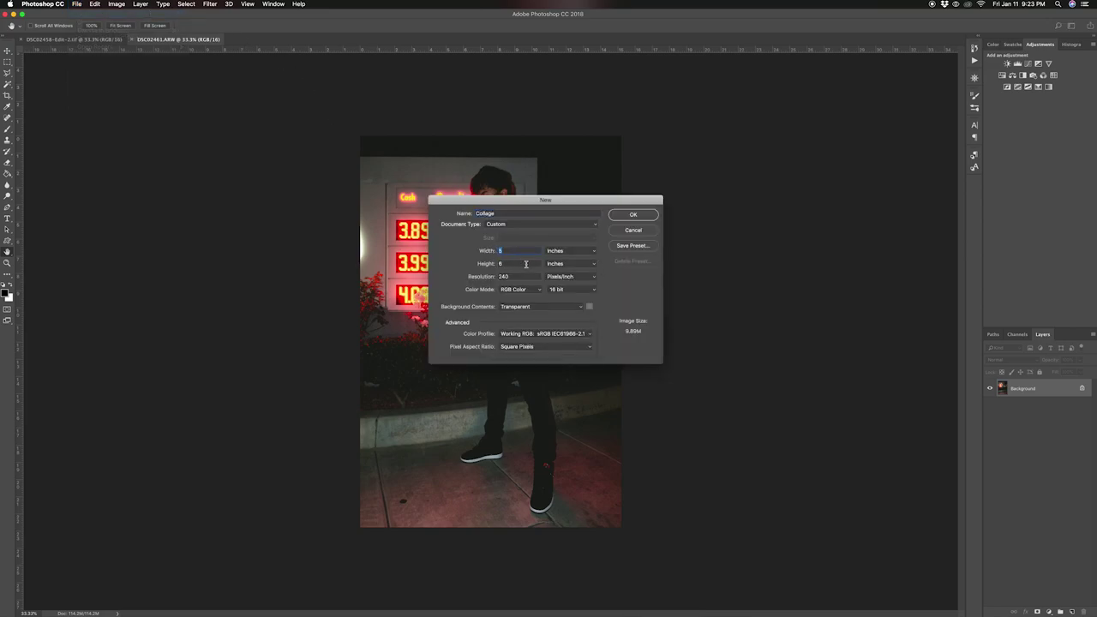
pyautogui.press('Tab')
pyautogui.click(630, 215)
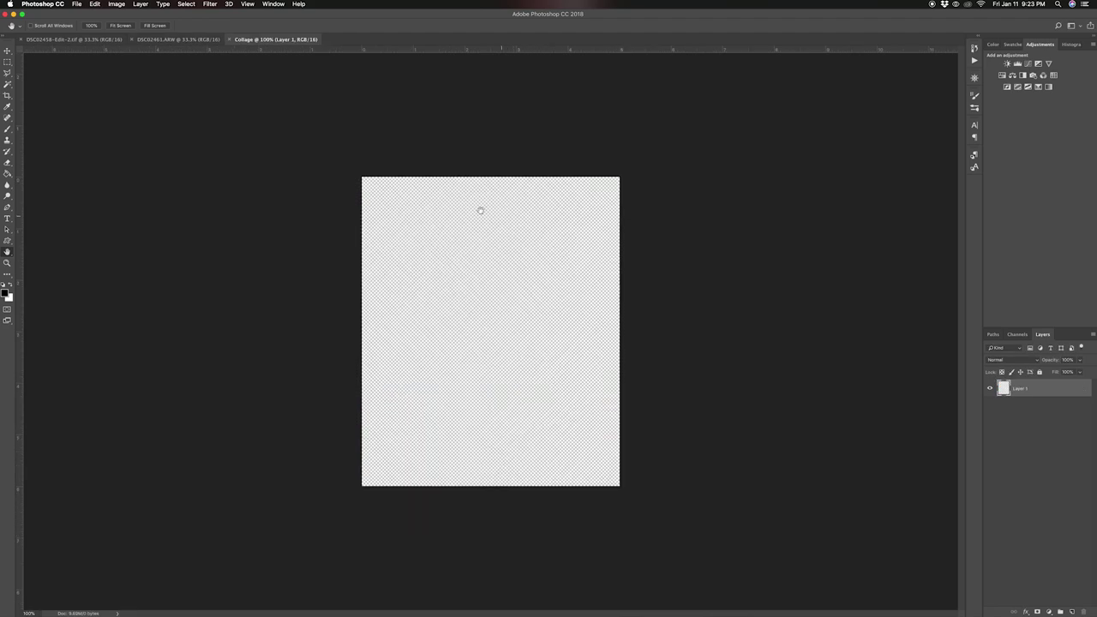
# Copy the entire DSC02461.ARW image and paste it into the Collage document
pyautogui.click(213, 41)
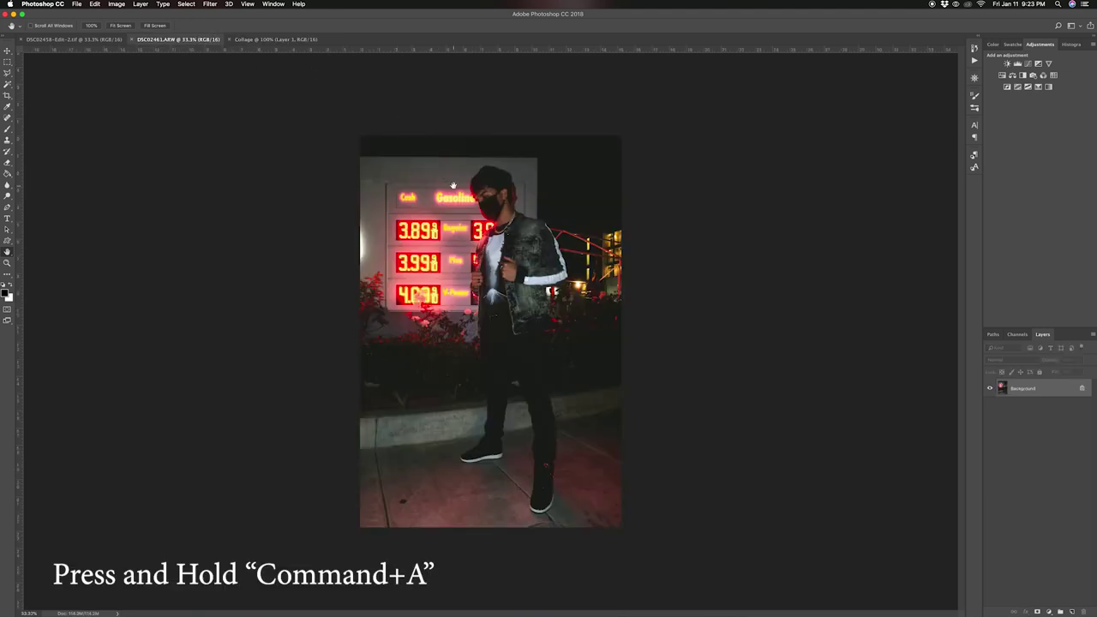
pyautogui.press('super+a')
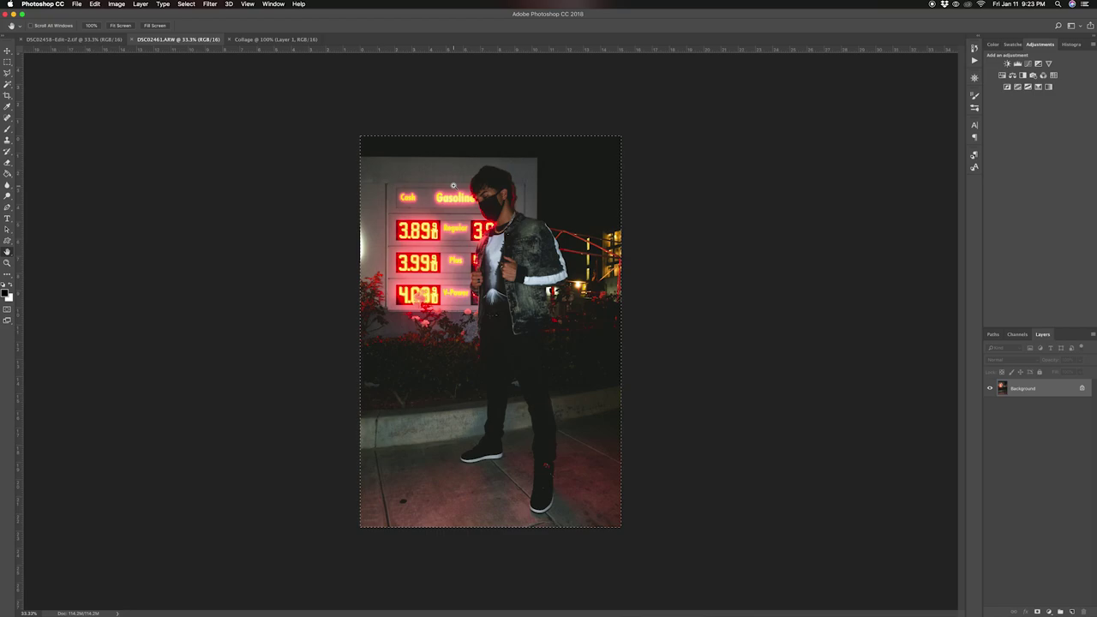
pyautogui.press('super+c')
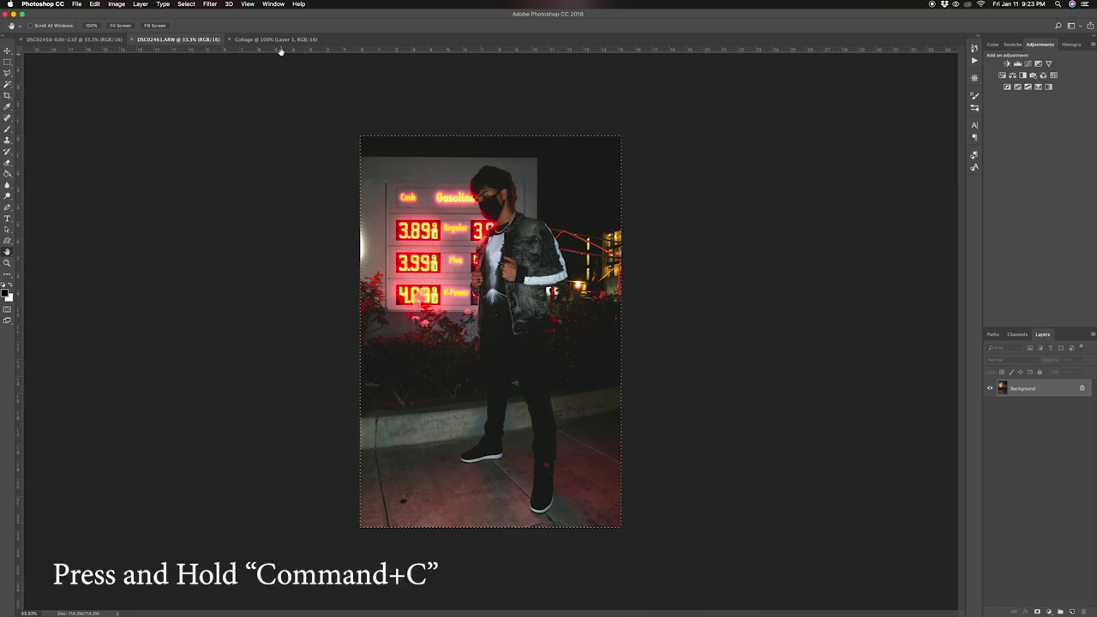
pyautogui.click(280, 39)
pyautogui.click(279, 39)
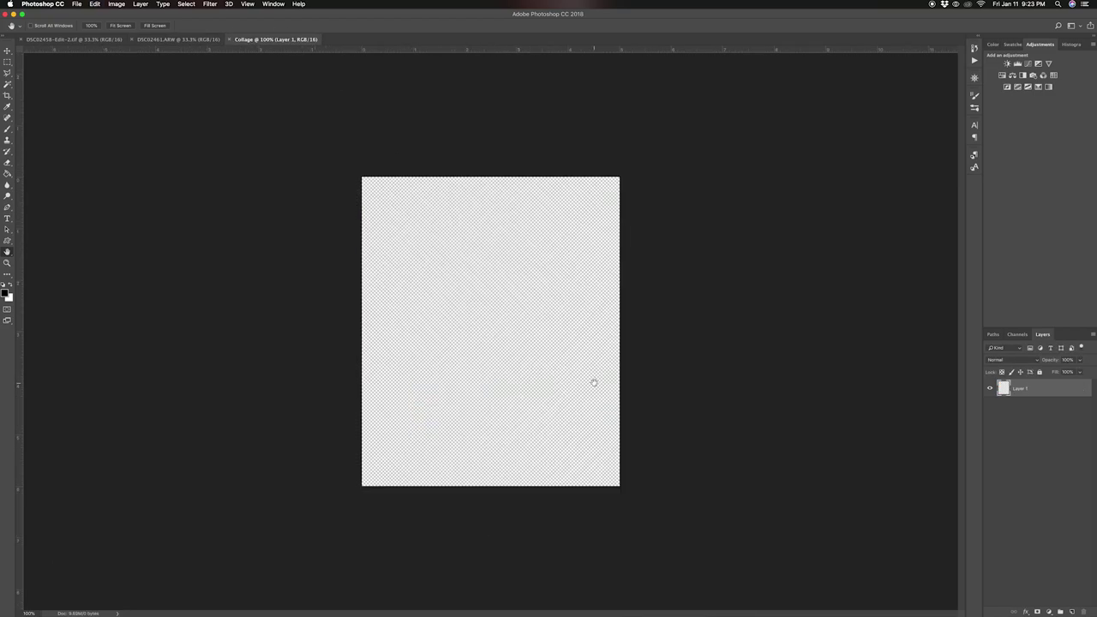
pyautogui.press('super+v')
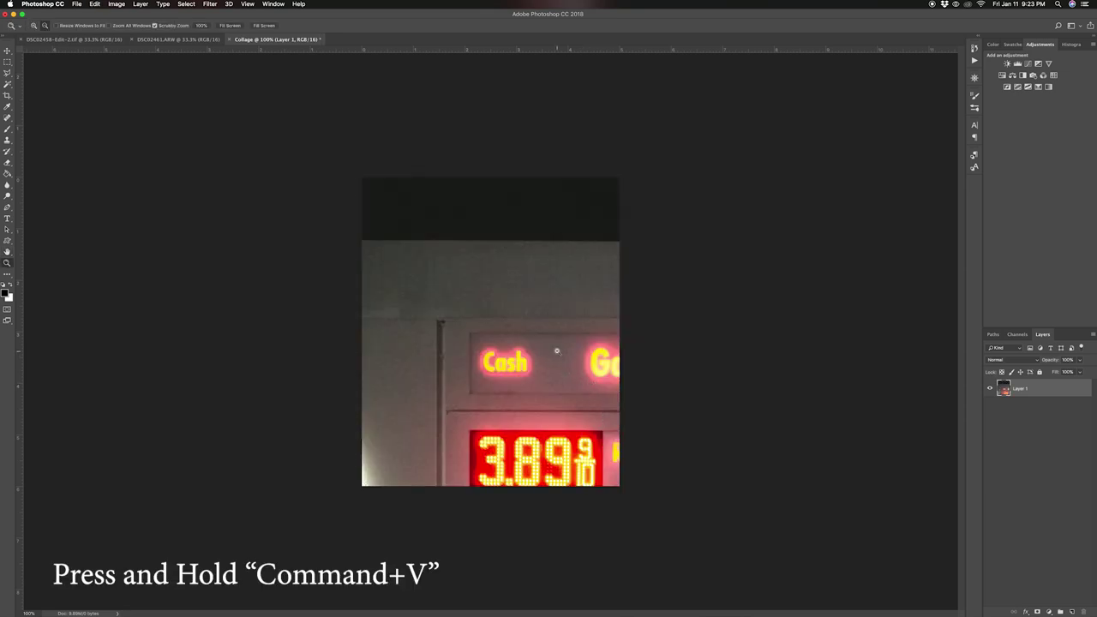
# Scale the pasted gas station photo down to about 27% and place it over the right part of the canvas
pyautogui.press('super+minus')
pyautogui.press('super+minus')
pyautogui.press('super+minus')
pyautogui.press('super+minus')
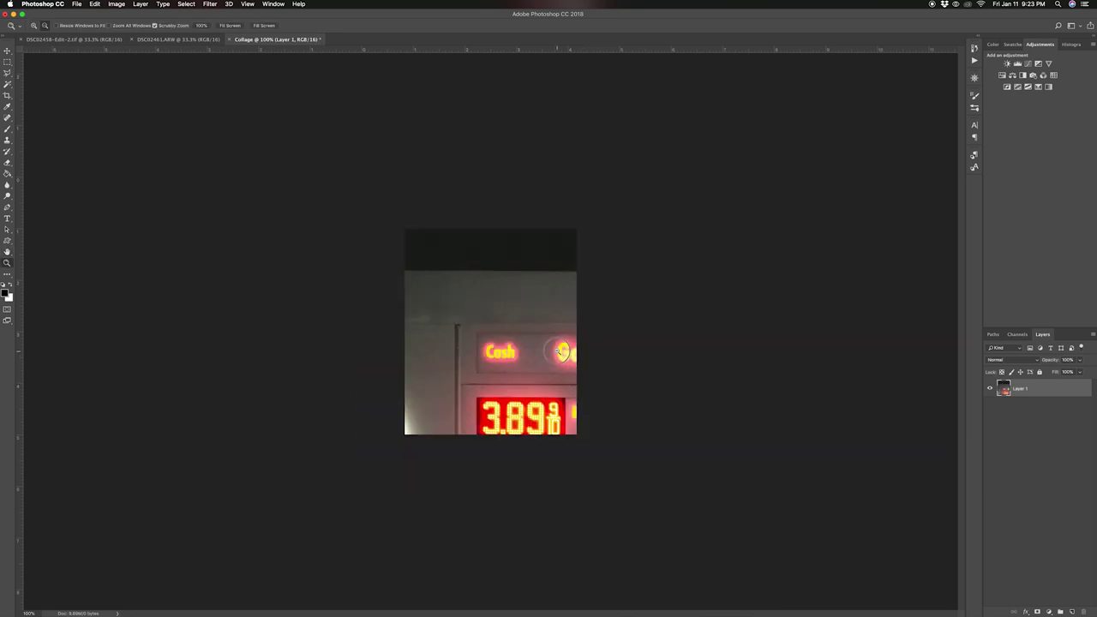
pyautogui.press('super+t')
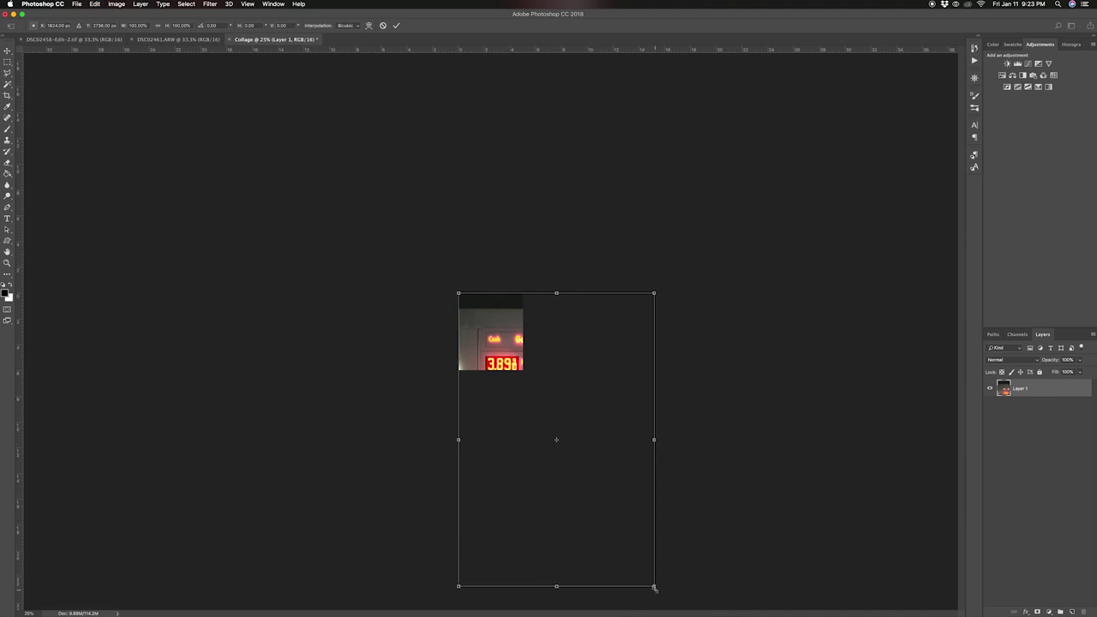
pyautogui.moveTo(654, 587); pyautogui.dragTo(521, 360)
pyautogui.click(520, 361)
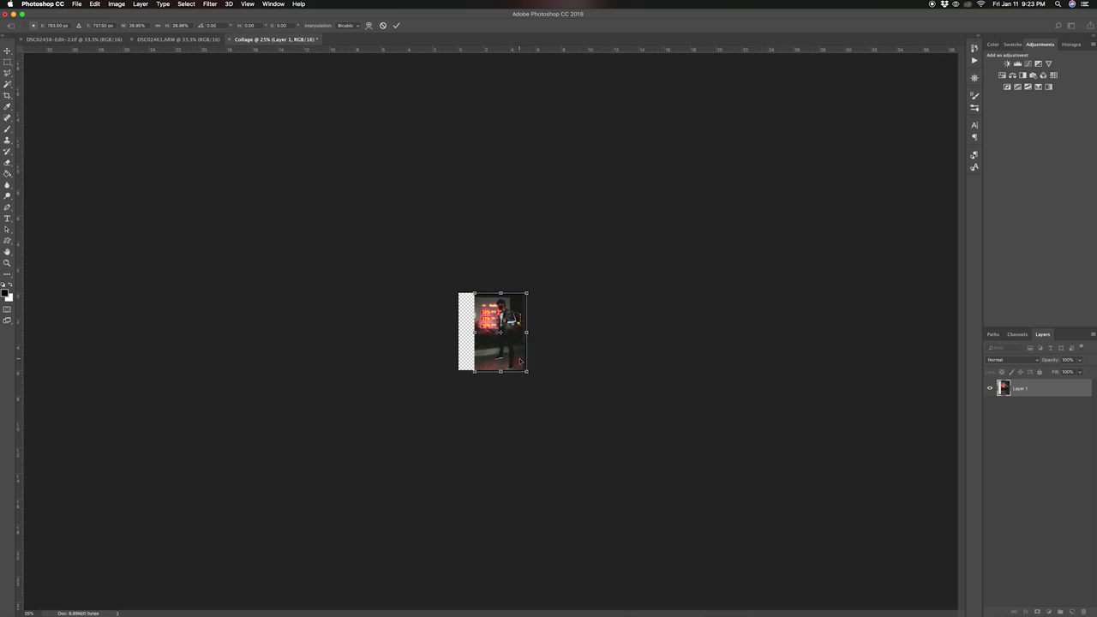
pyautogui.press('Return')
# Shift the gas station photo further right so it extends slightly past the canvas's right edge, and apply the transform
pyautogui.press('super+plus')
pyautogui.press('super+plus')
pyautogui.press('super+plus')
pyautogui.press('super+t')
pyautogui.moveTo(589, 442); pyautogui.dragTo(584, 438)
pyautogui.moveTo(543, 388); pyautogui.dragTo(557, 388)
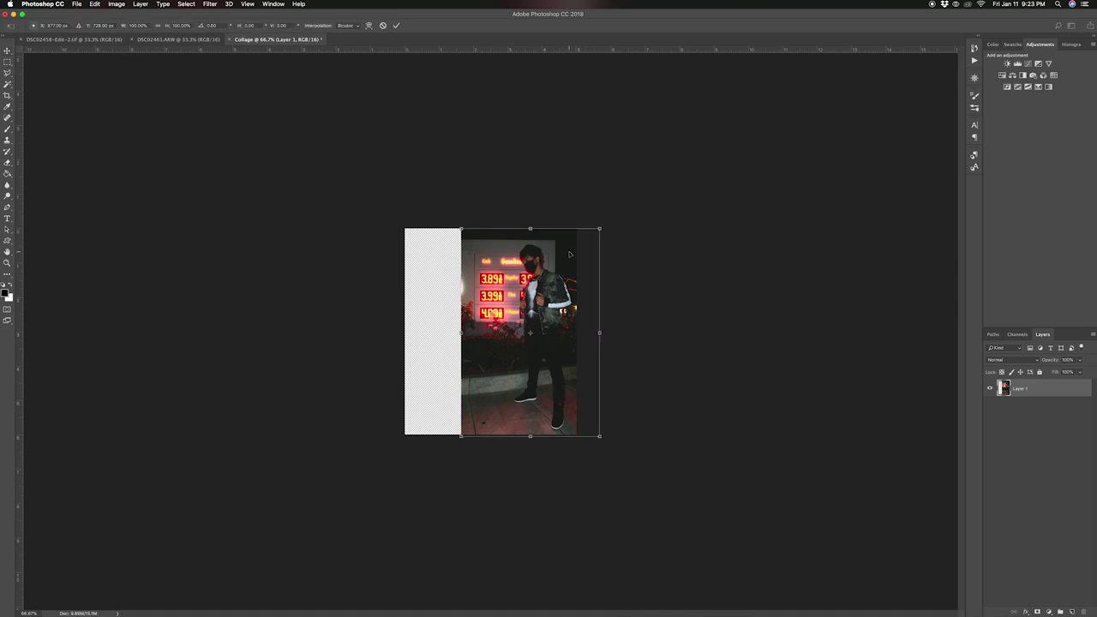
pyautogui.press('Return')
pyautogui.keyDown('super'); pyautogui.click(582, 339); pyautogui.keyUp('super')
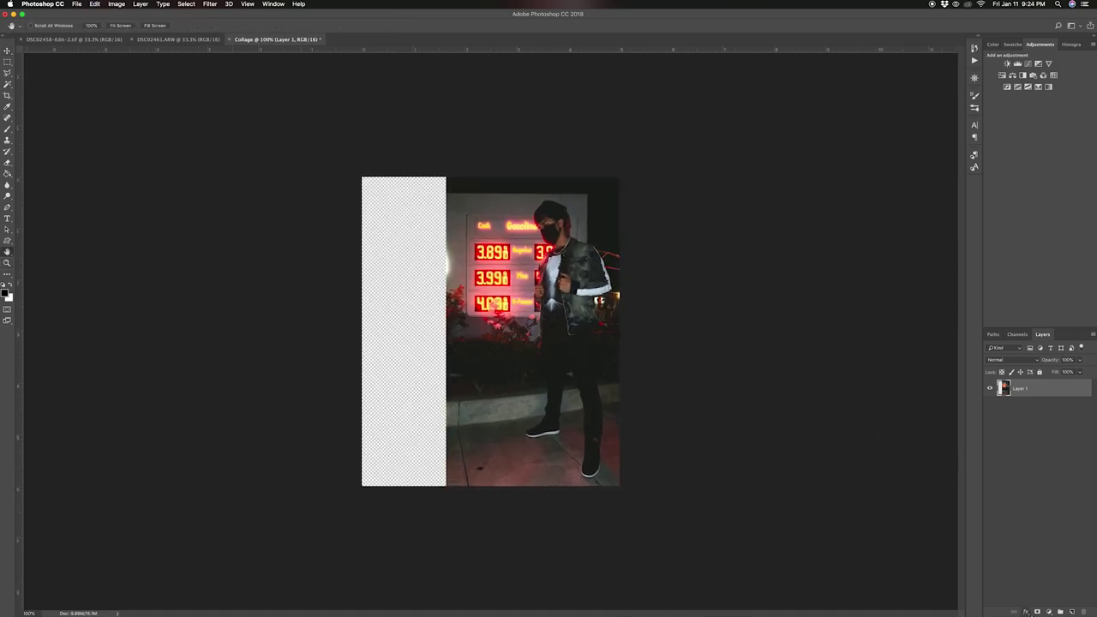
# Add a layer mask to the gas station photo and paint black within a marquee selection to hide its left part, then deselect
pyautogui.click(1039, 611)
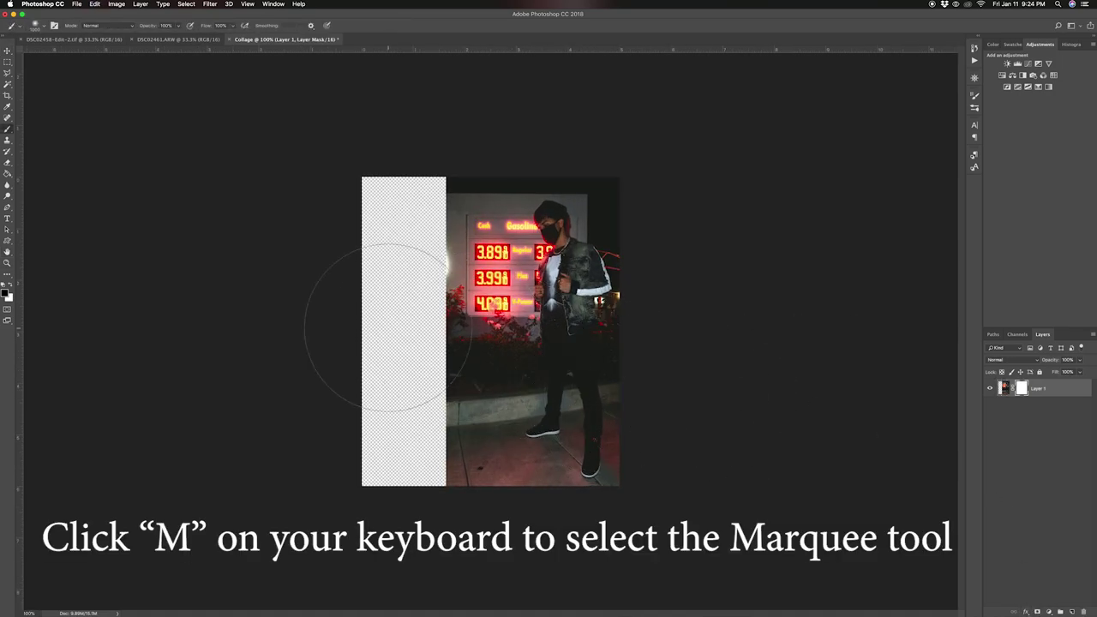
pyautogui.press('m')
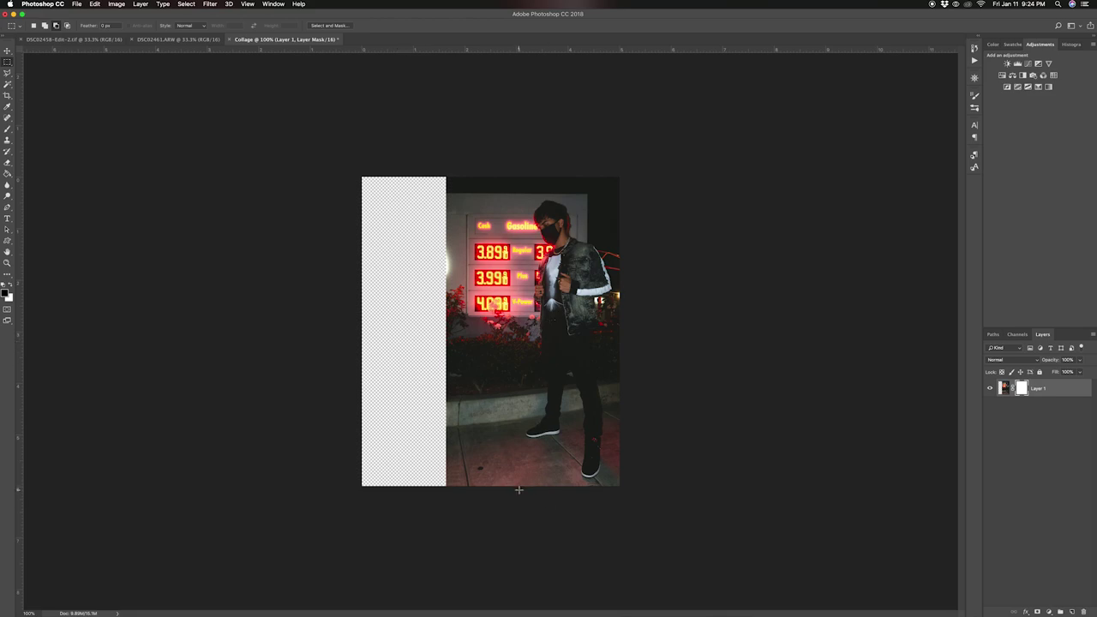
pyautogui.moveTo(519, 489); pyautogui.dragTo(438, 158)
pyautogui.press('b')
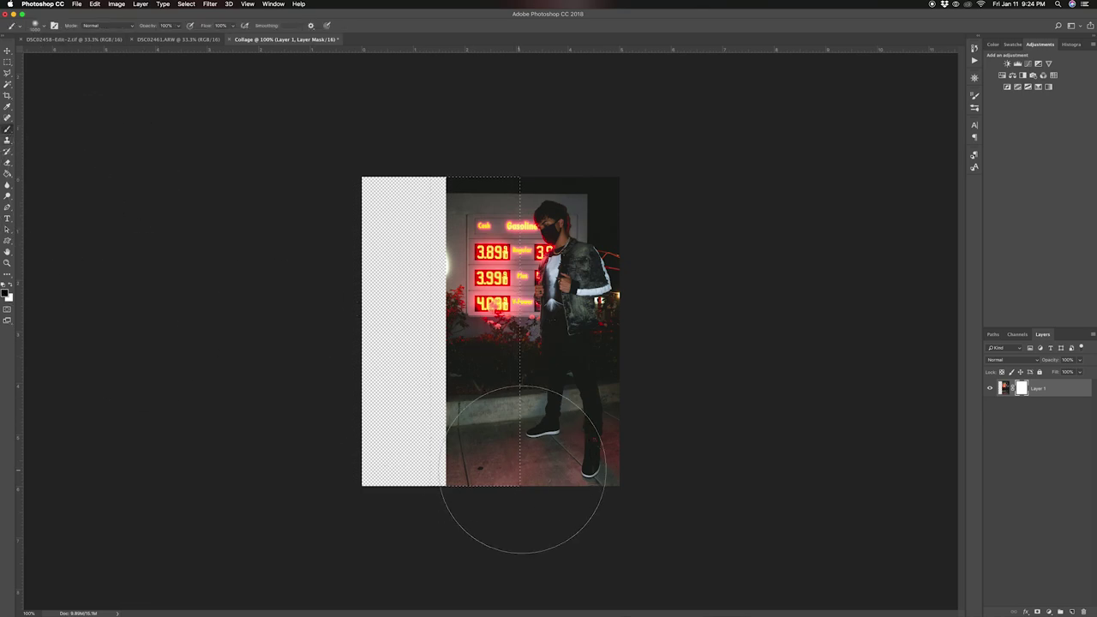
pyautogui.moveTo(521, 526)
pyautogui.mouseDown()
pyautogui.moveTo(514, 37)
pyautogui.moveTo(521, 441)
pyautogui.mouseUp()
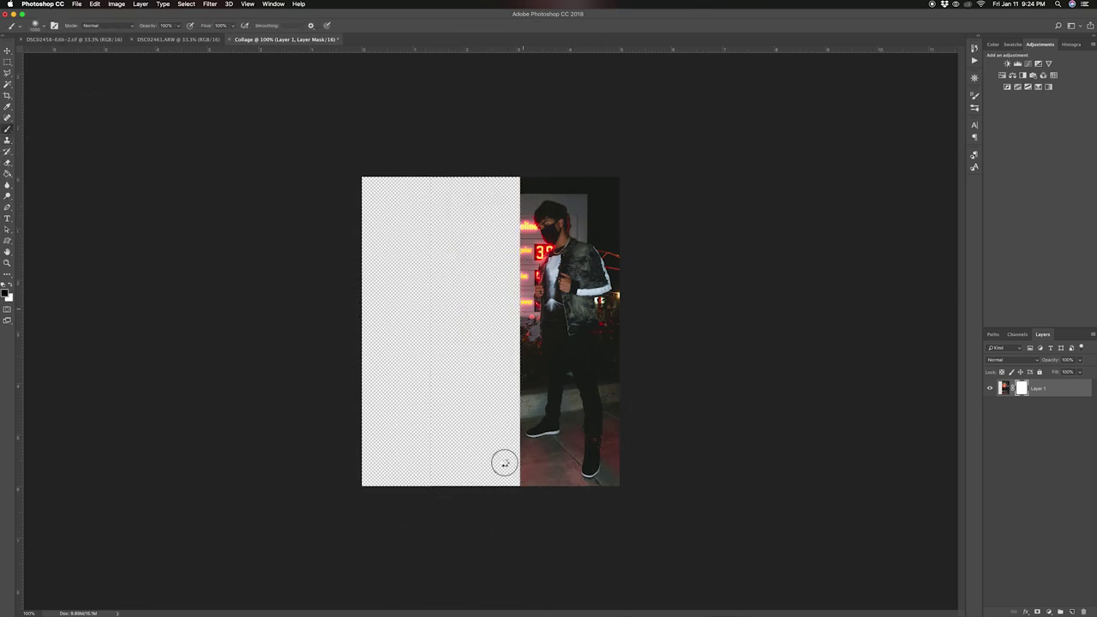
pyautogui.press('super+d')
pyautogui.press(']')
pyautogui.press(']')
pyautogui.press(']')
pyautogui.press(']')
pyautogui.press(']')
pyautogui.press(']')
pyautogui.press(']')
pyautogui.press(']')
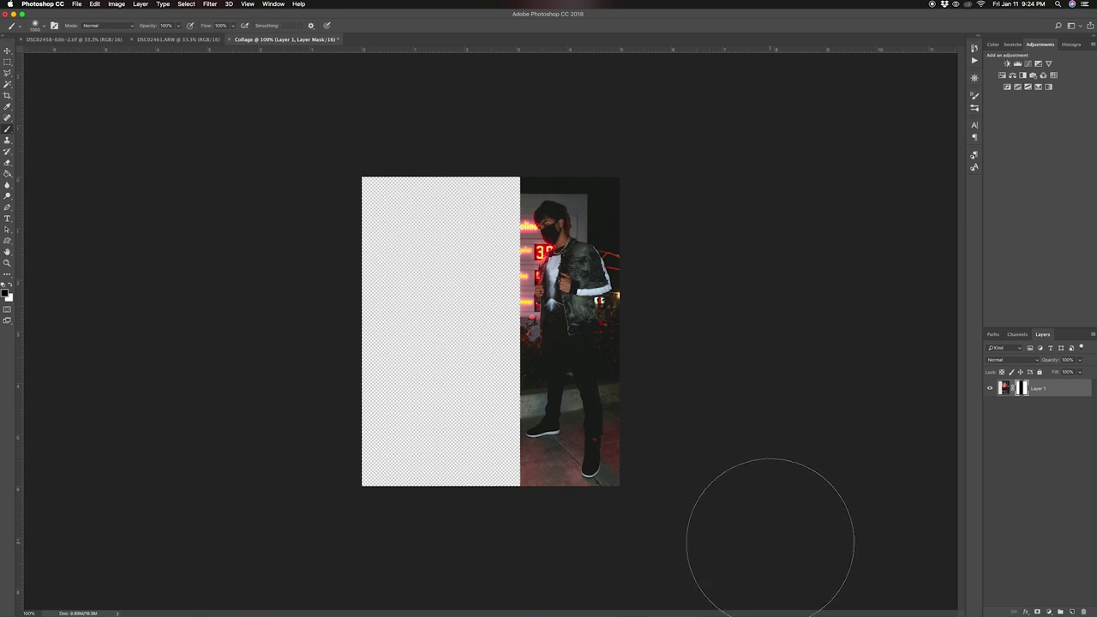
# Copy the entire DSC02458-Edit-2.tif image and paste it into the Collage document
pyautogui.click(93, 41)
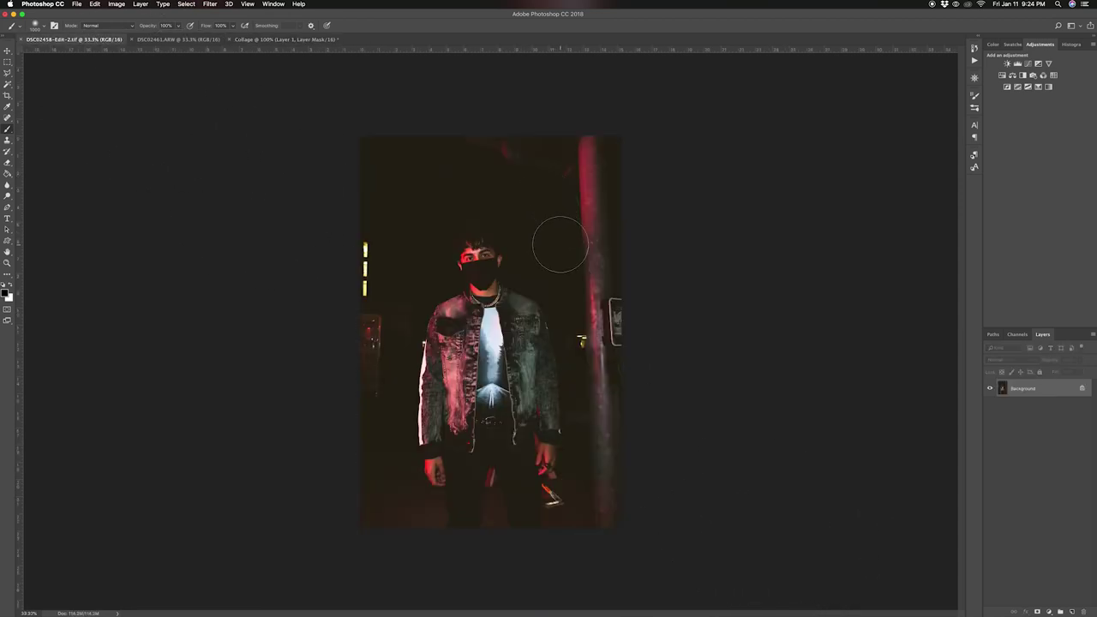
pyautogui.press('super+a')
pyautogui.press('super+c')
pyautogui.click(286, 39)
pyautogui.press('super+v')
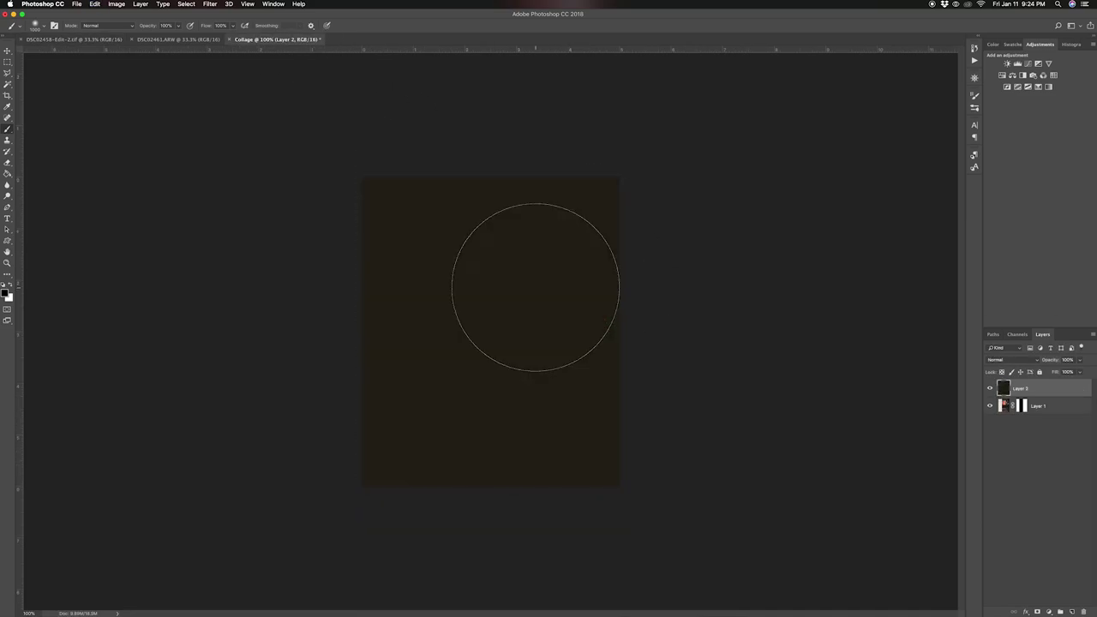
# Scale the pasted portrait down to roughly the canvas height, anchored at the canvas's upper-left corner
pyautogui.press('z')
pyautogui.keyDown('alt'); pyautogui.click(536, 288); pyautogui.keyUp('alt')
pyautogui.keyDown('alt'); pyautogui.click(536, 287); pyautogui.keyUp('alt')
pyautogui.keyDown('alt'); pyautogui.click(529, 317); pyautogui.keyUp('alt')
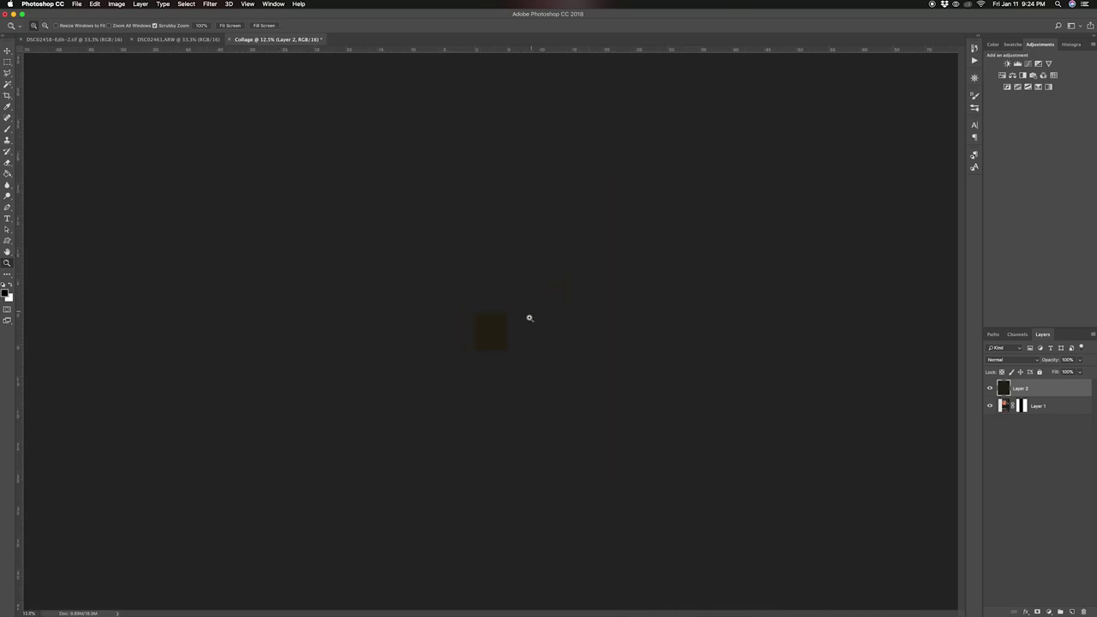
pyautogui.press('super+t')
pyautogui.moveTo(570, 458); pyautogui.dragTo(487, 326)
pyautogui.press('Return')
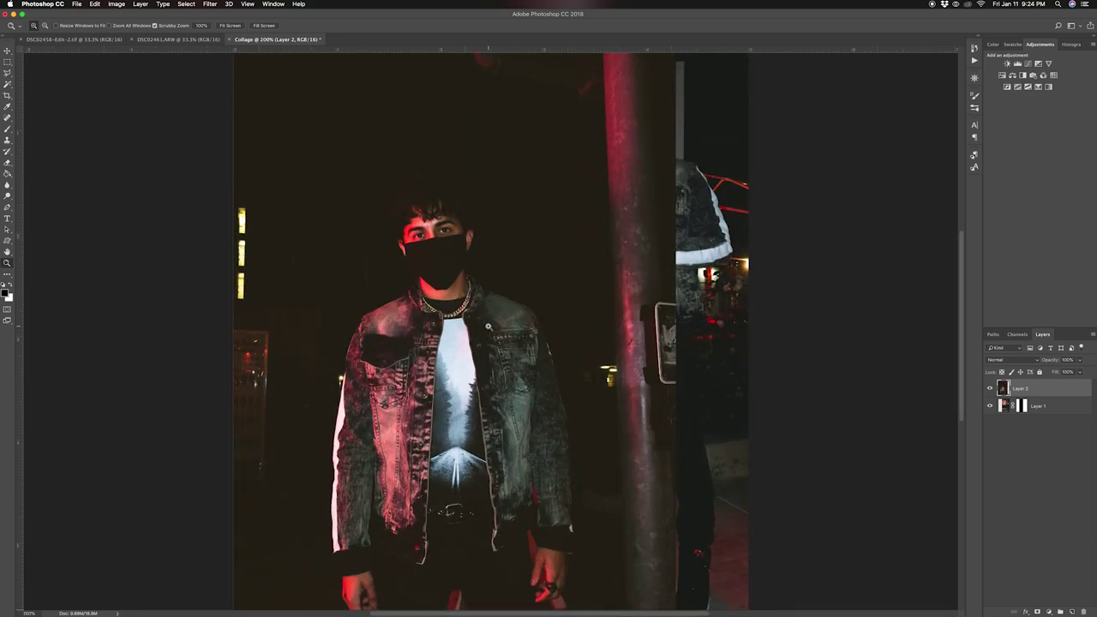
# Enlarge the portrait layer to about 115% and move it slightly left to frame the subject in the canvas's left part
pyautogui.keyDown('alt'); pyautogui.click(488, 326); pyautogui.keyUp('alt')
pyautogui.press('super+t')
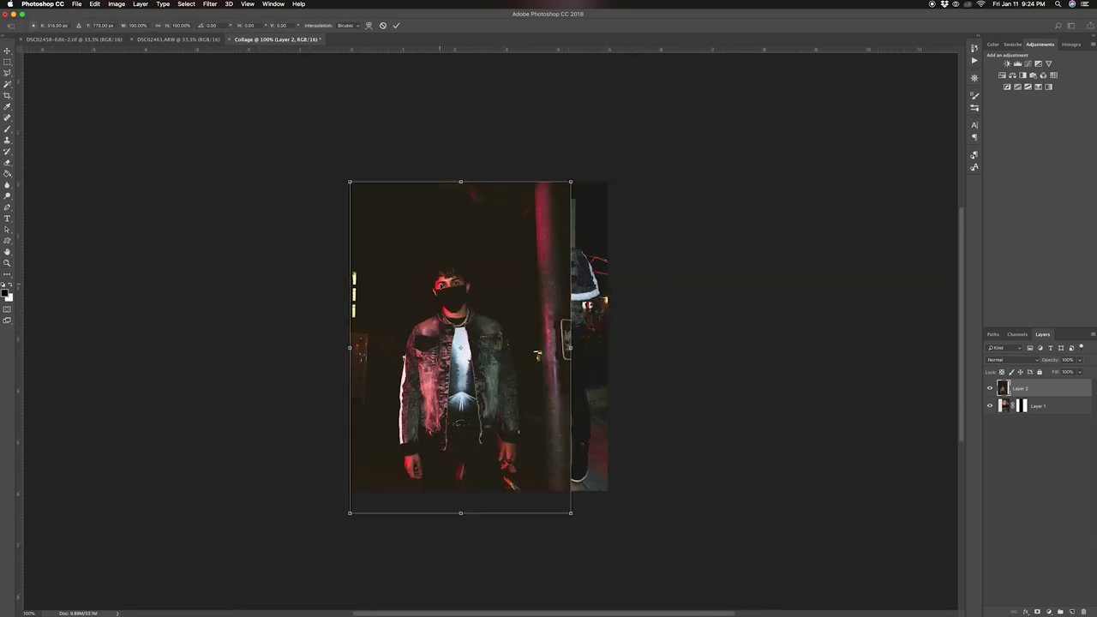
pyautogui.moveTo(462, 290); pyautogui.dragTo(462, 280)
pyautogui.moveTo(351, 173); pyautogui.dragTo(286, 148)
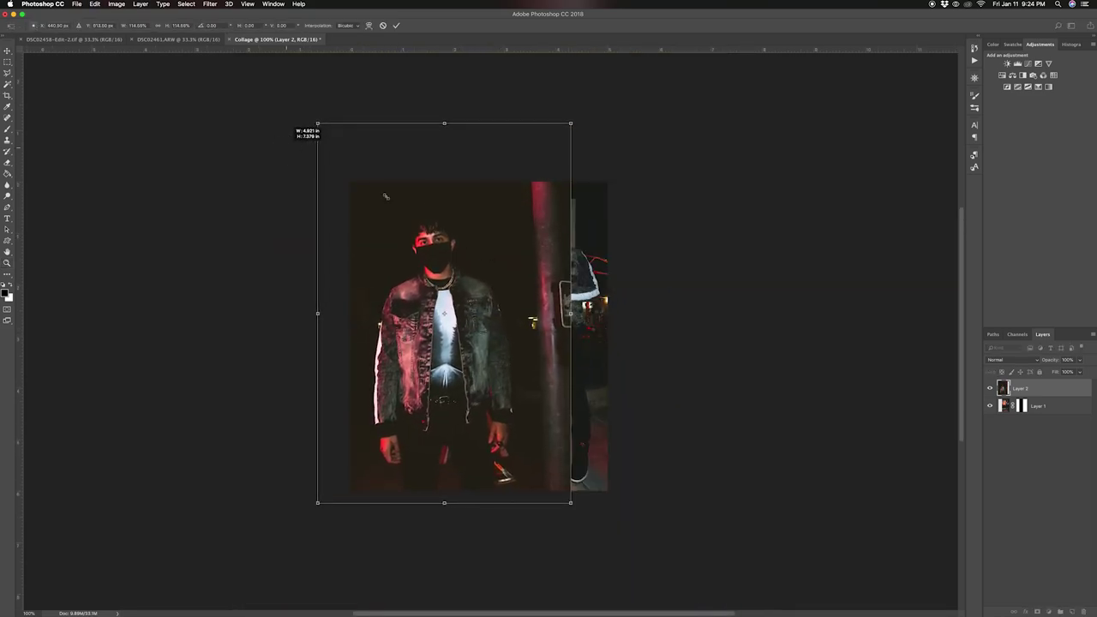
pyautogui.press('Return')
pyautogui.moveTo(519, 341)
pyautogui.mouseDown()
pyautogui.moveTo(502, 338)
pyautogui.moveTo(510, 342)
pyautogui.mouseUp()
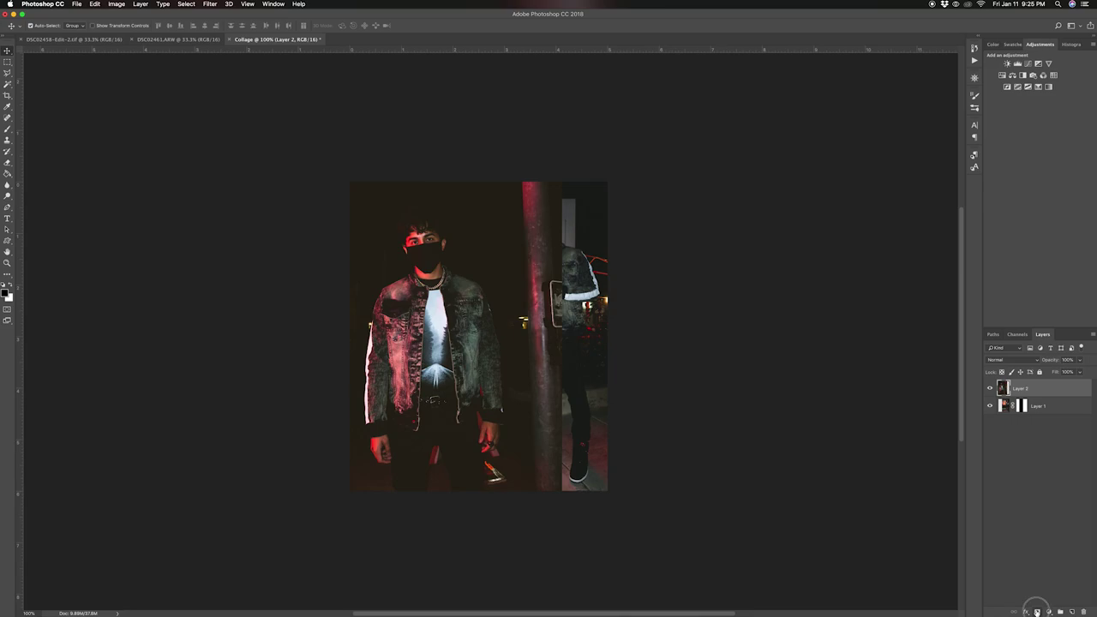
# Add a layer mask to the portrait layer and lower the layer's opacity to 64%
pyautogui.click(1036, 611)
pyautogui.click(1081, 360)
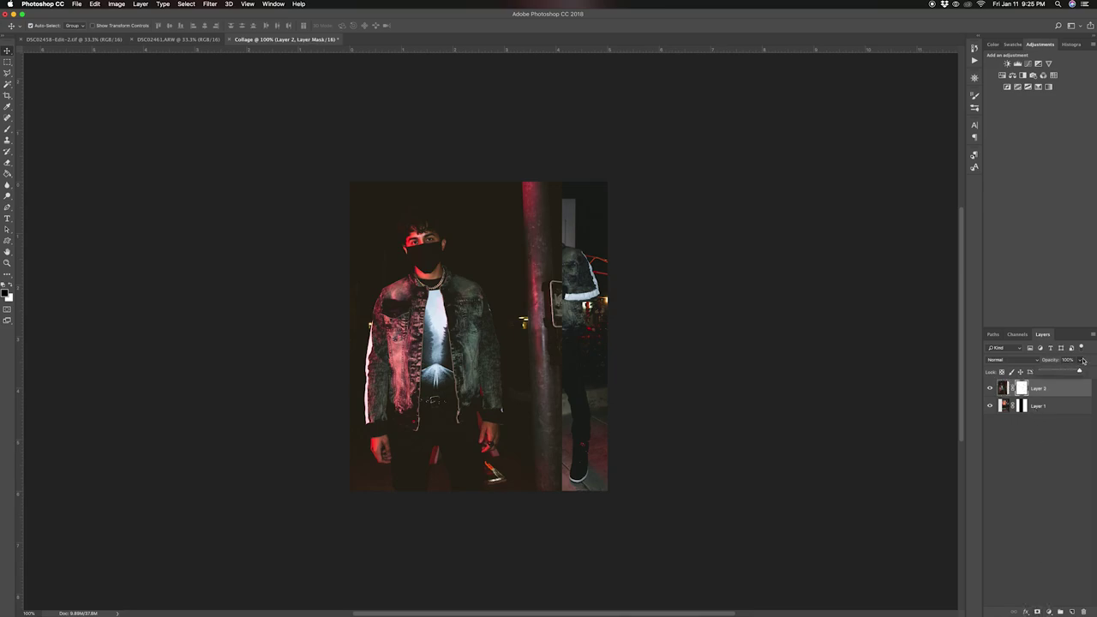
pyautogui.moveTo(1079, 372); pyautogui.dragTo(1058, 374)
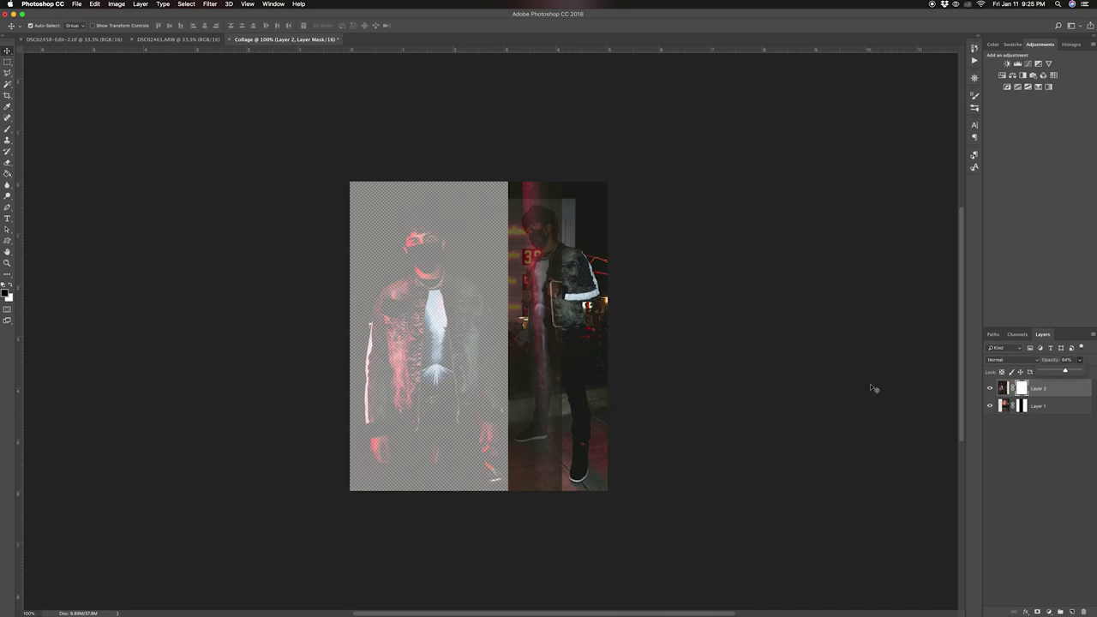
# Select the area over the gas station photo and paint it black on the portrait's mask, then deselect
pyautogui.press('m')
pyautogui.moveTo(510, 490)
pyautogui.mouseDown()
pyautogui.moveTo(639, 154)
pyautogui.moveTo(710, 83)
pyautogui.mouseUp()
pyautogui.press('b')
pyautogui.moveTo(563, 184); pyautogui.dragTo(518, 574)
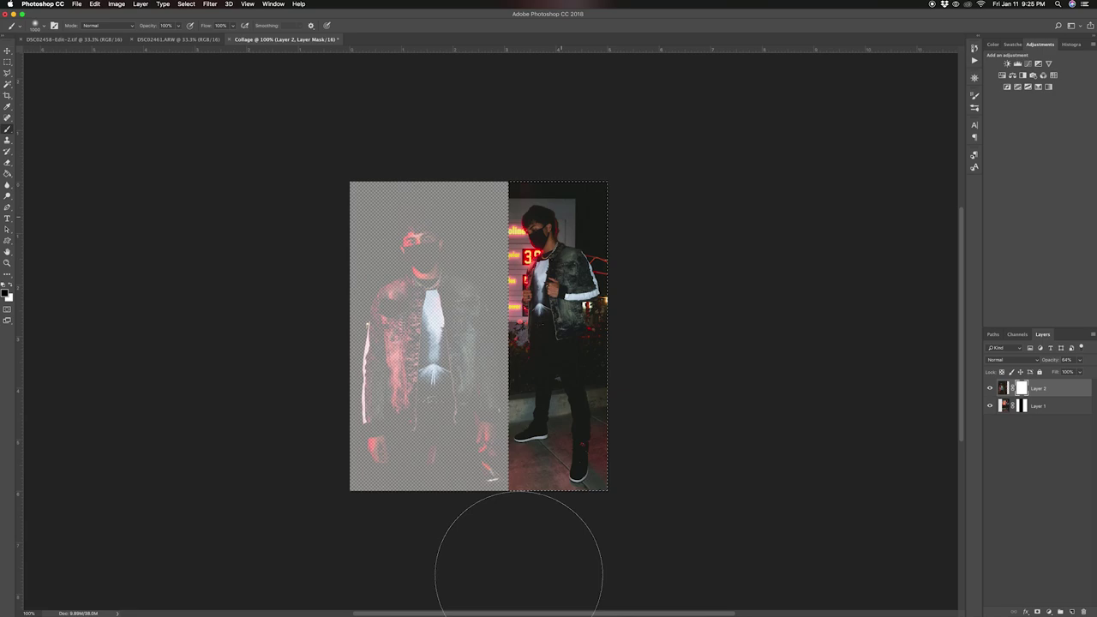
pyautogui.moveTo(518, 575)
pyautogui.mouseDown()
pyautogui.moveTo(536, 165)
pyautogui.moveTo(539, 456)
pyautogui.moveTo(521, 443)
pyautogui.moveTo(523, 337)
pyautogui.mouseUp()
pyautogui.hotkey('ctrl', 'd')
pyautogui.press(']')
pyautogui.press(']')
pyautogui.press(']')
pyautogui.press(']')
pyautogui.press(']')
pyautogui.press(']')
pyautogui.press(']')
pyautogui.press(']')
pyautogui.press(']')
pyautogui.press(']')
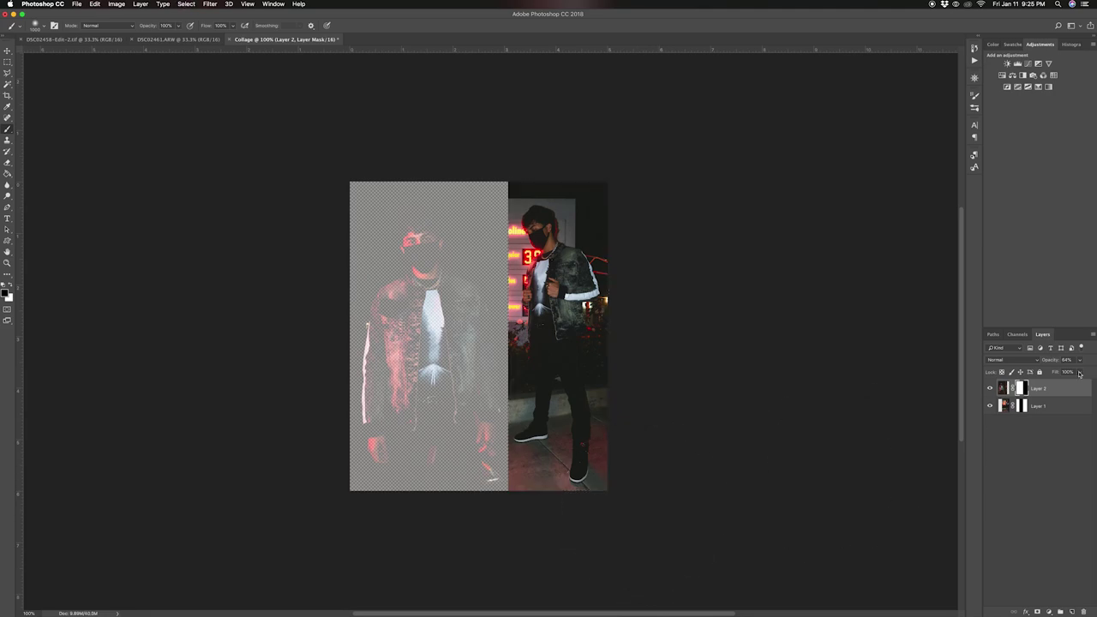
# Restore the portrait layer's opacity to 100%
pyautogui.click(1079, 360)
pyautogui.click(1079, 372)
pyautogui.press('z')
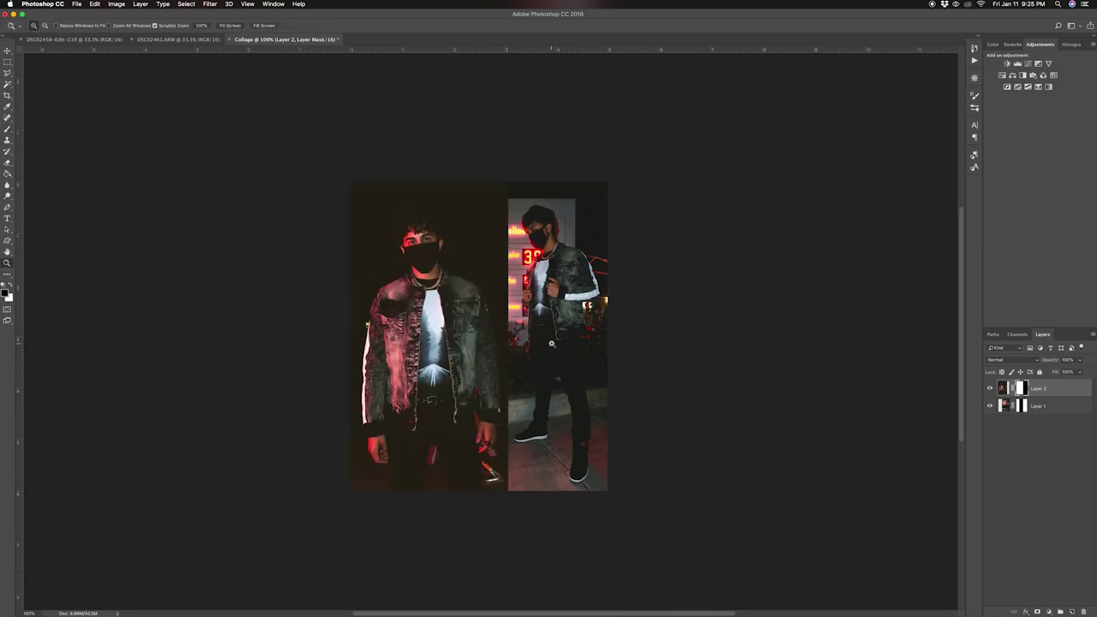